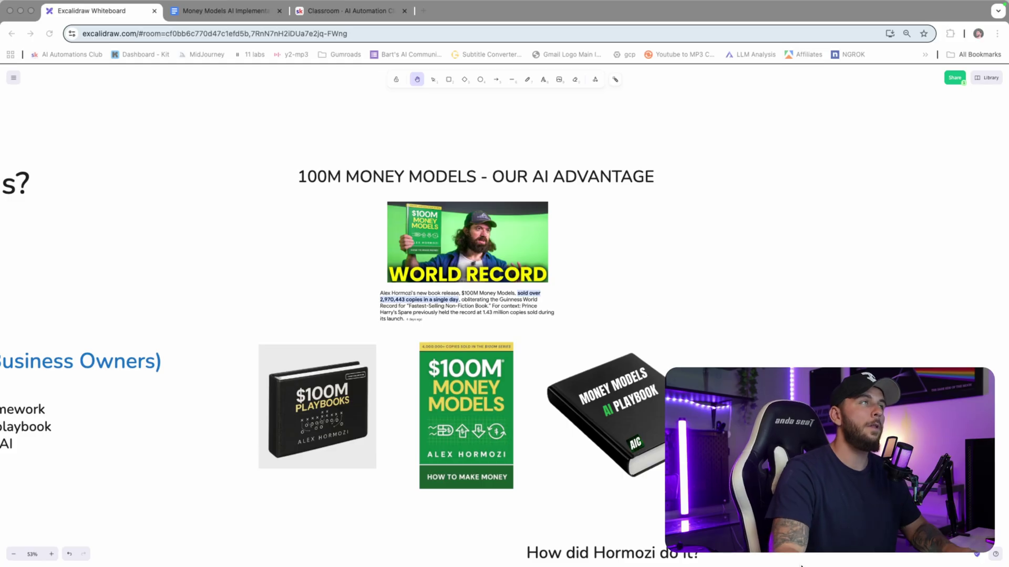
- Open the AI Automation Club classroom and community page, then glance back at the whiteboard
left_click(348, 13)
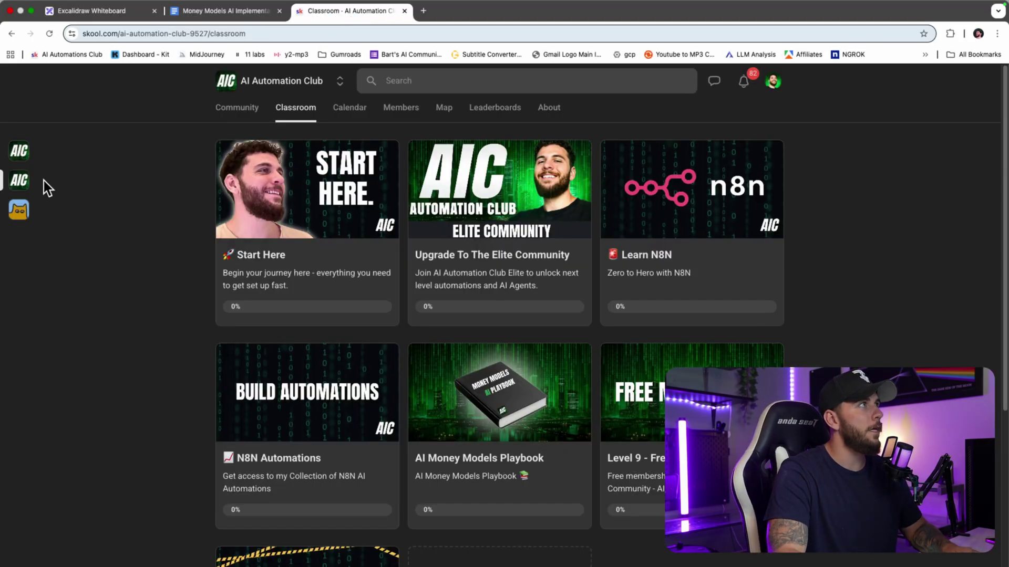
left_click(24, 188)
left_click(127, 13)
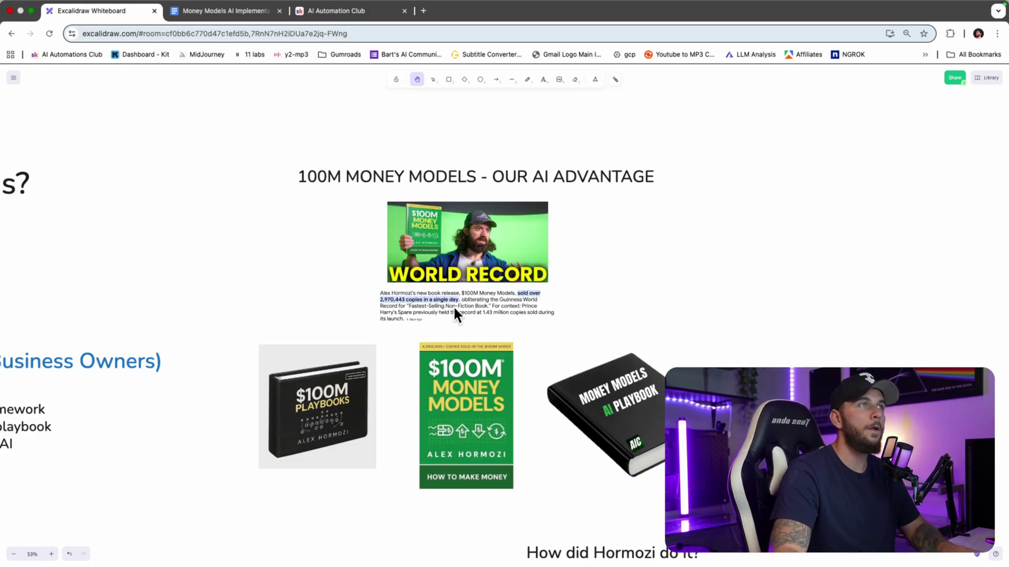
- Return from the Money Models document to the classroom, exit full screen and snap the browser right
left_click(246, 14)
left_click(336, 11)
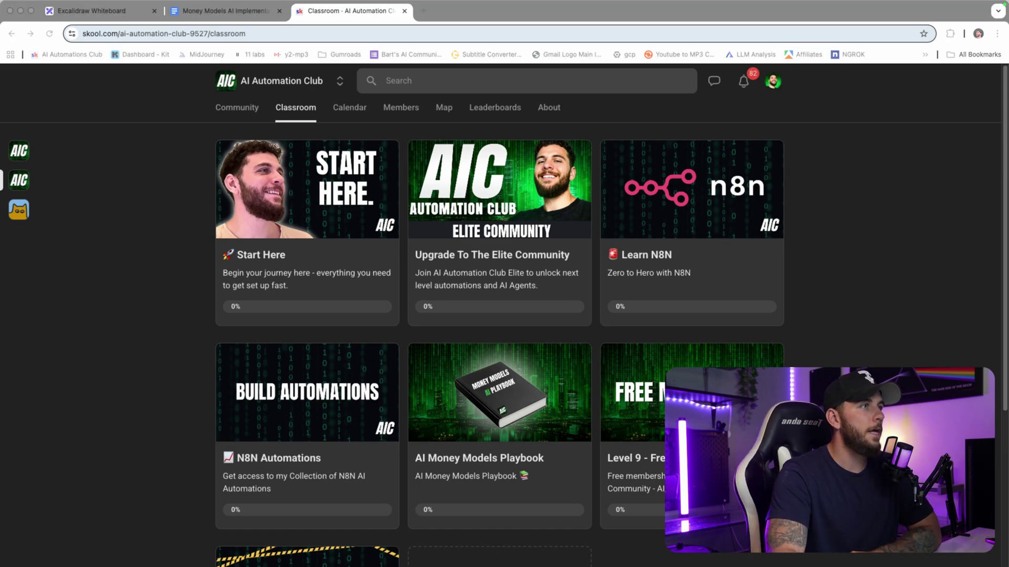
left_click(30, 11)
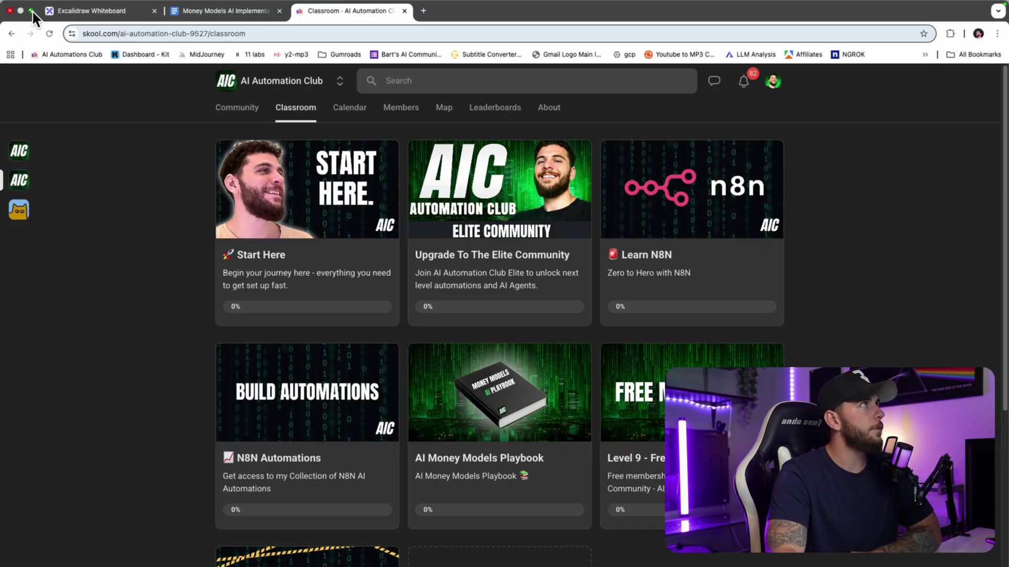
key("ctrl+alt+Right")
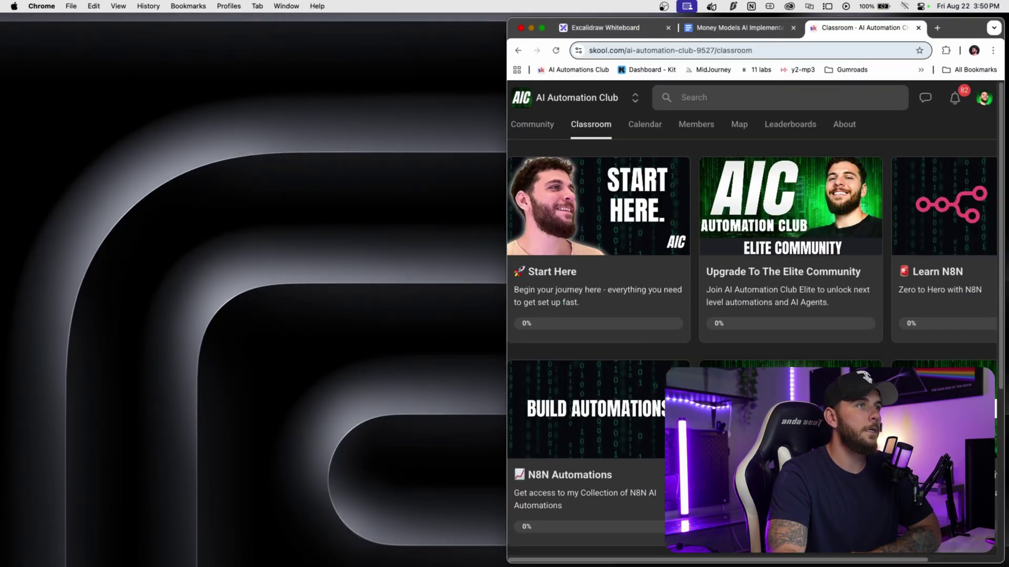
- Tile the Claude window on the right half and the browser on the left half
key("super+Tab")
left_click_drag(418, 166, 1004, 137)
left_click(32, 289)
key("ctrl+alt+Left")
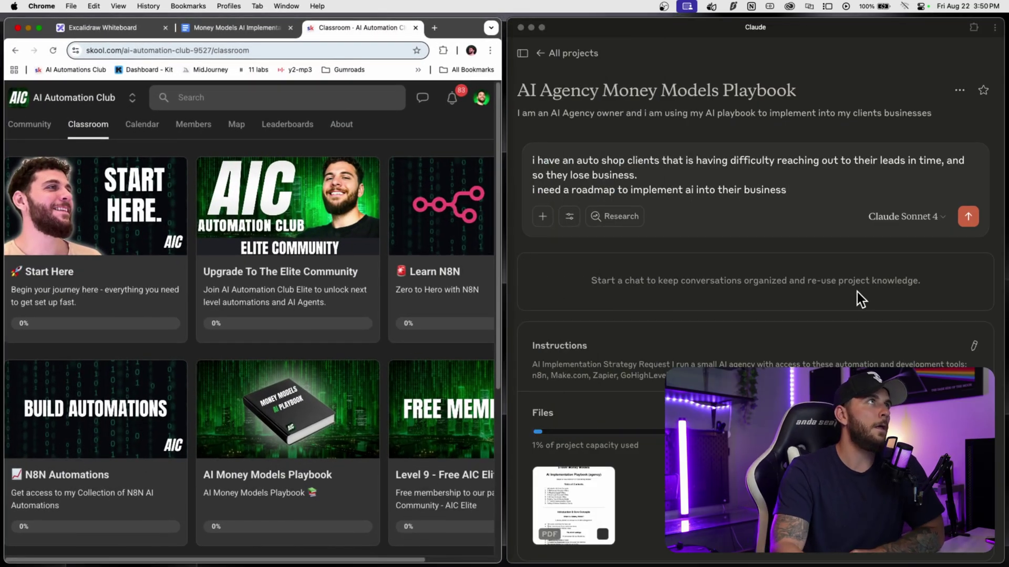
- Show the Excalidraw whiteboard in the browser, panned to the full Our AI Advantage title
left_click(97, 31)
left_click_drag(336, 290, 124, 278)
scroll(124, 278, "right", 2)
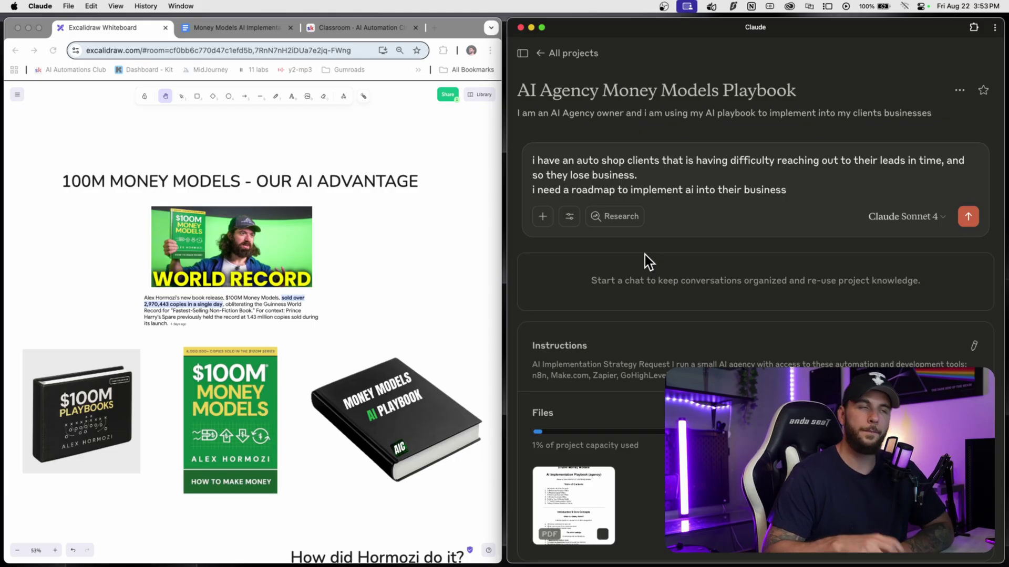
left_click(282, 261)
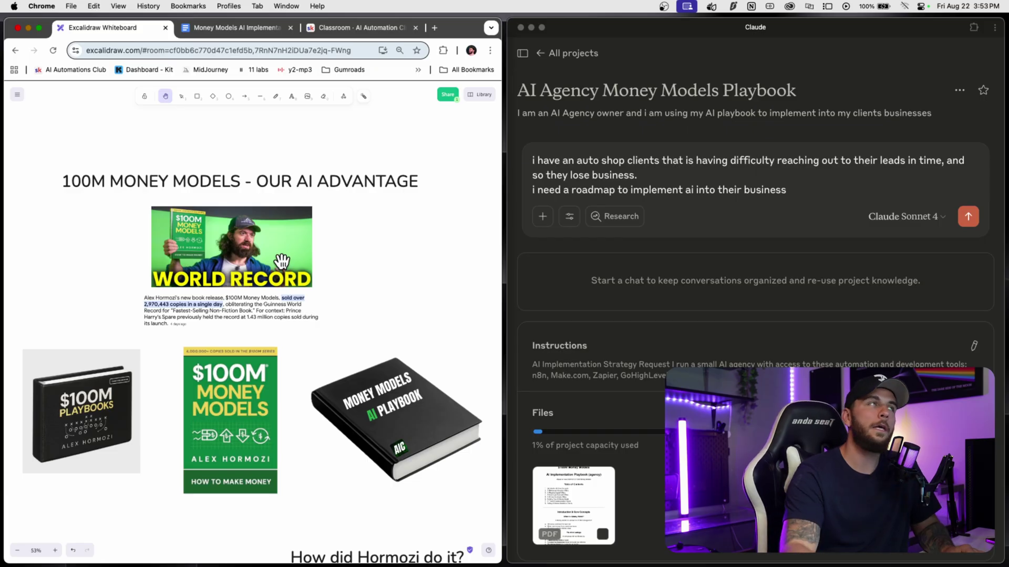
- Make the whiteboard full screen and pan left to the Hormozi webinar notes
left_click(39, 28)
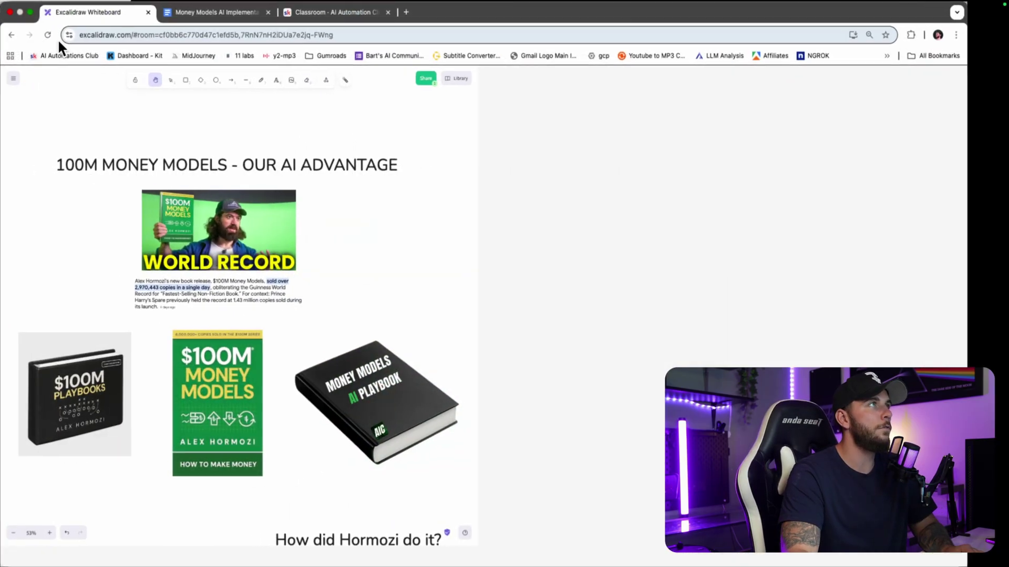
left_click_drag(464, 254, 610, 235)
scroll(640, 227, "down", 5)
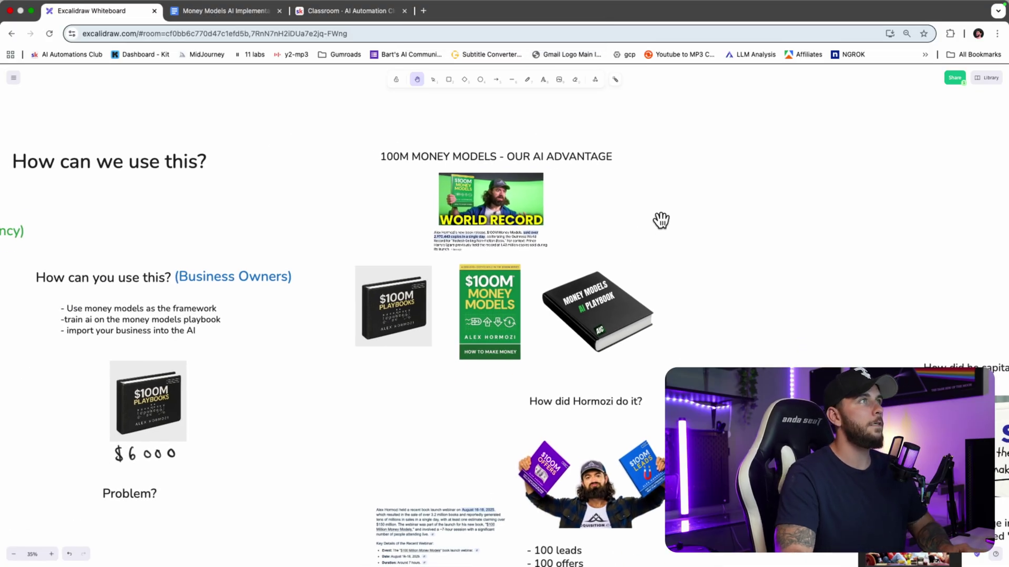
left_click_drag(509, 205, 565, 209)
scroll(567, 225, "left", 1)
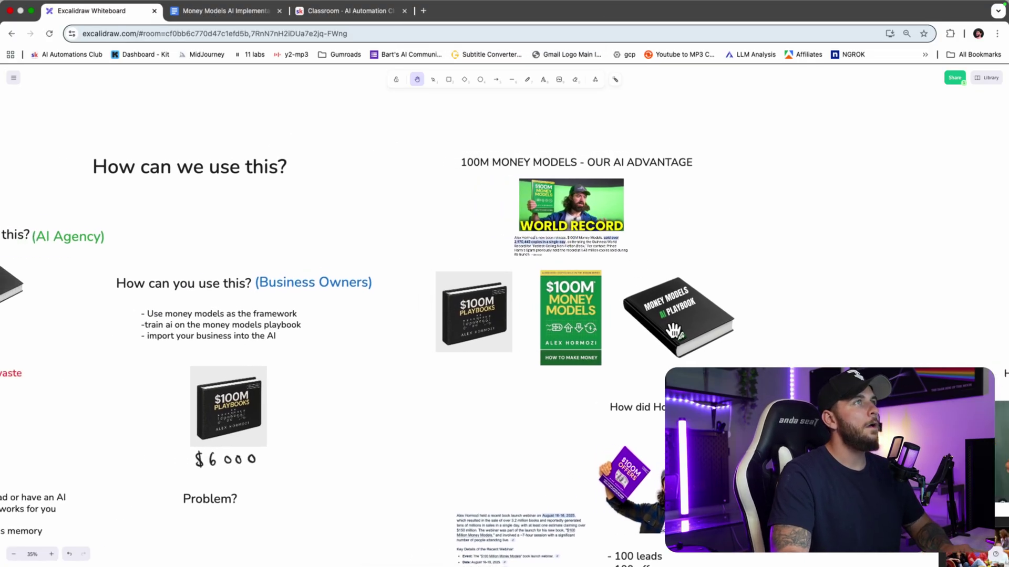
scroll(620, 289, "down", 5)
scroll(635, 315, "up", 6)
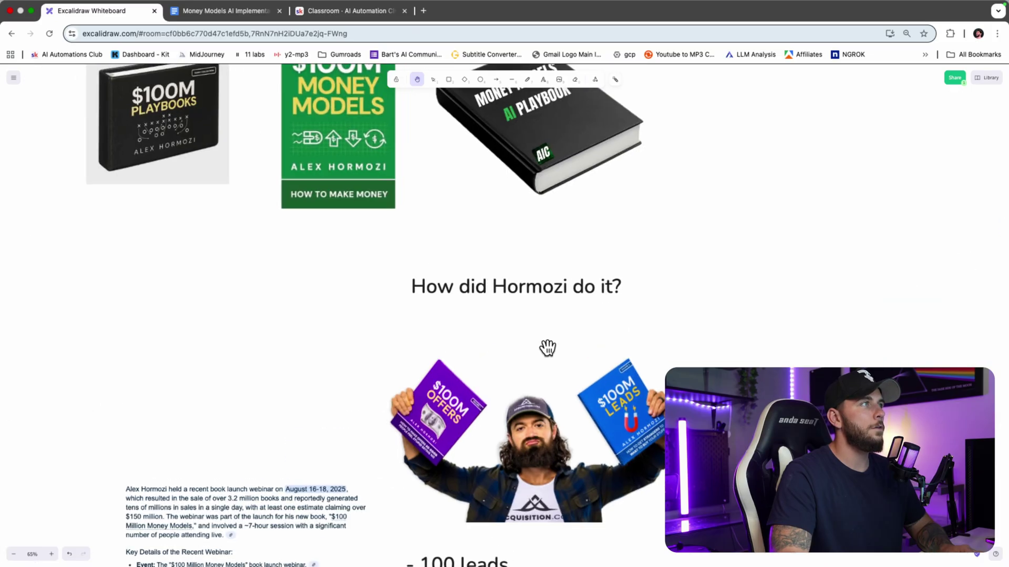
left_click_drag(615, 207, 590, 229)
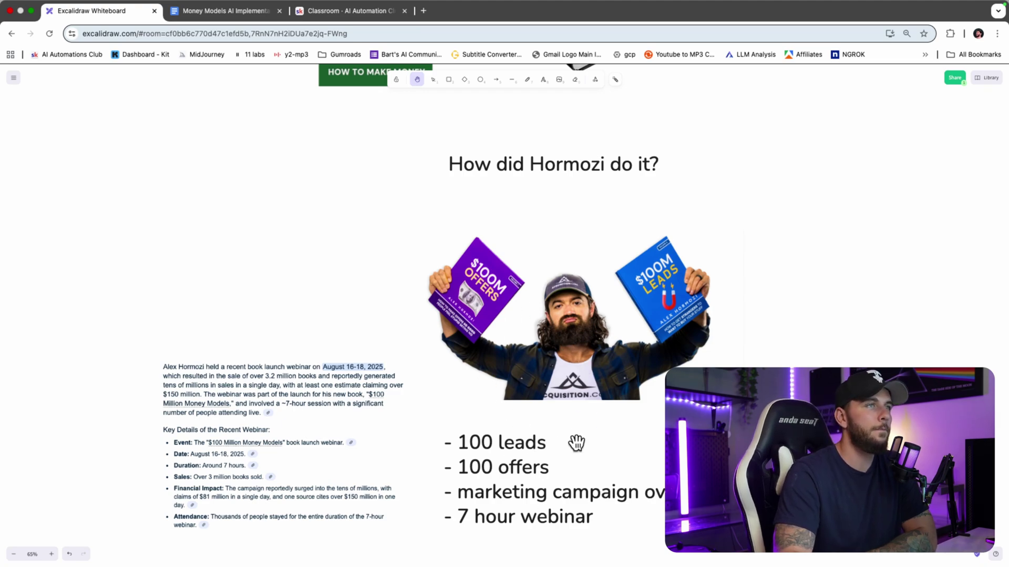
- Scroll around the board back to the 100M Money Models – Our AI Advantage section
scroll(578, 436, "down", 2)
scroll(578, 436, "right", 1)
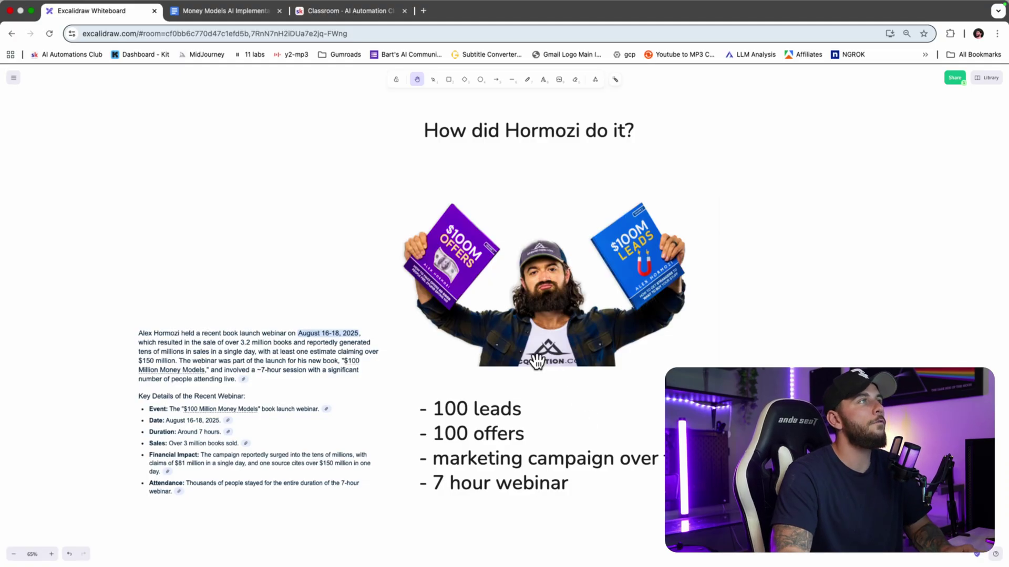
scroll(587, 420, "right", 3)
scroll(494, 312, "down", 5)
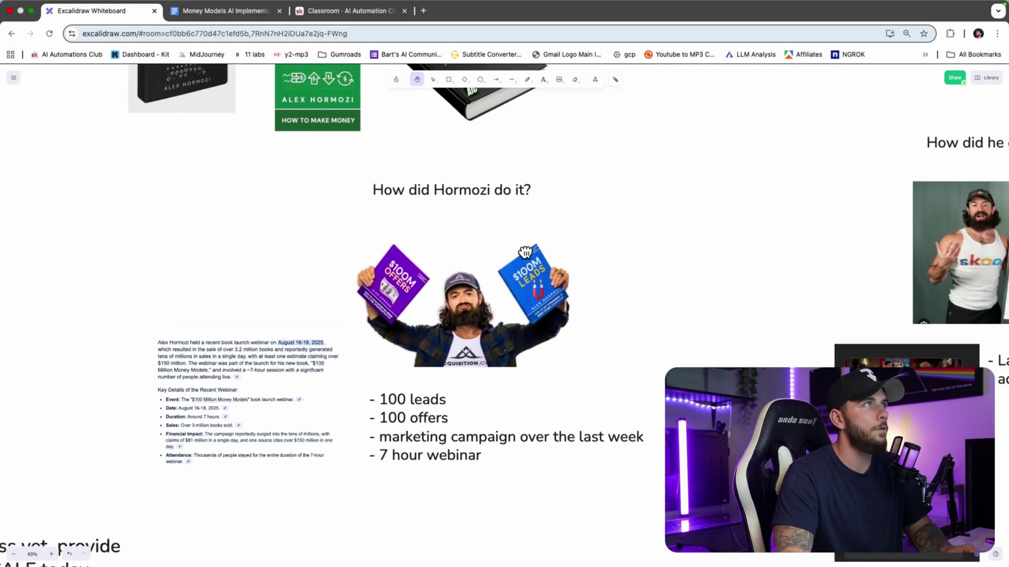
scroll(487, 270, "left", 4)
scroll(547, 299, "up", 2)
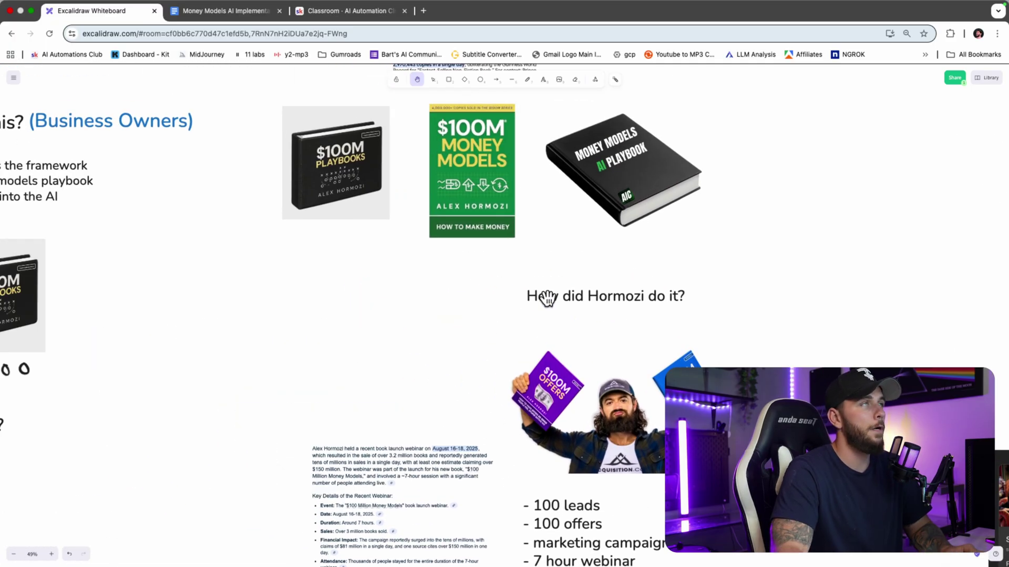
scroll(541, 338, "down", 3)
scroll(581, 322, "down", 10)
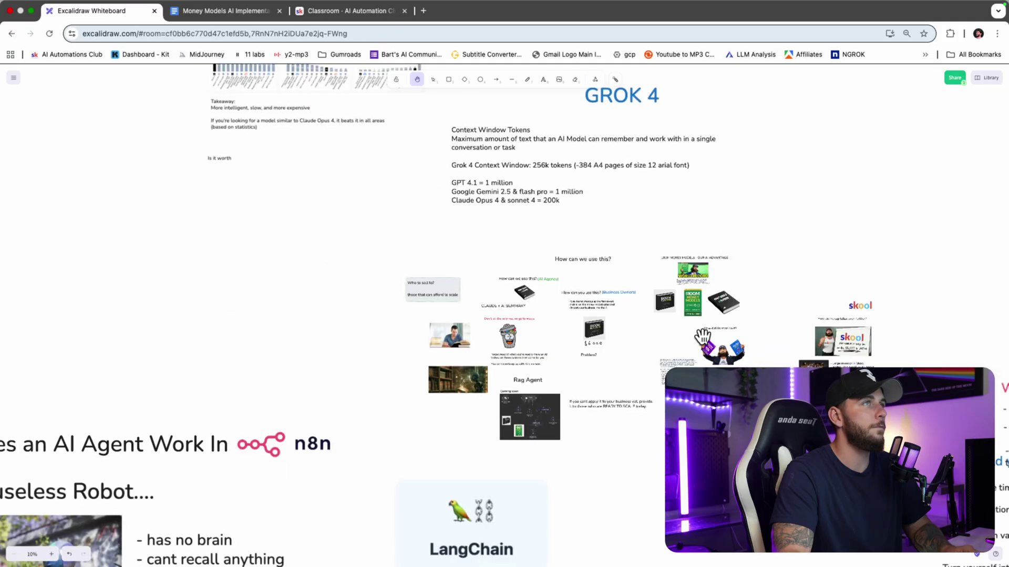
scroll(703, 335, "up", 8)
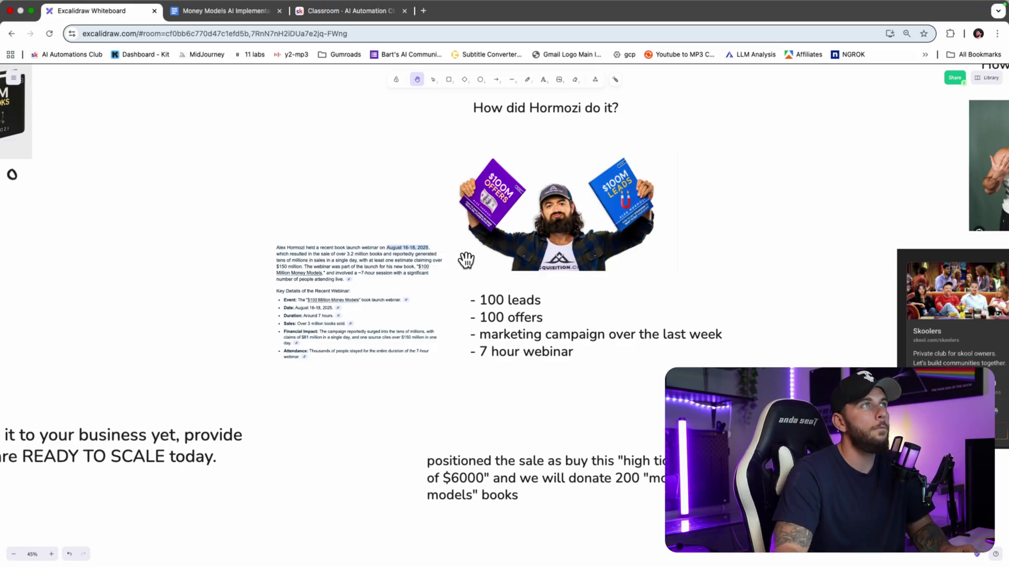
scroll(464, 266, "up", 5)
scroll(464, 265, "left", 3)
scroll(532, 276, "up", 5)
scroll(531, 276, "left", 1)
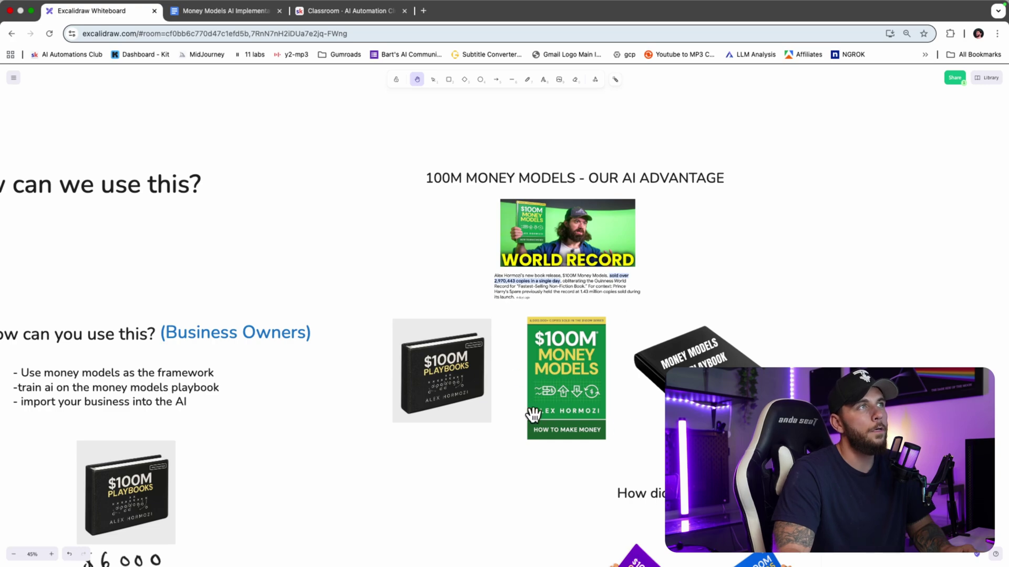
- Pan past the How did Hormozi do it? section toward the Business Owners notes
left_click_drag(646, 422, 606, 364)
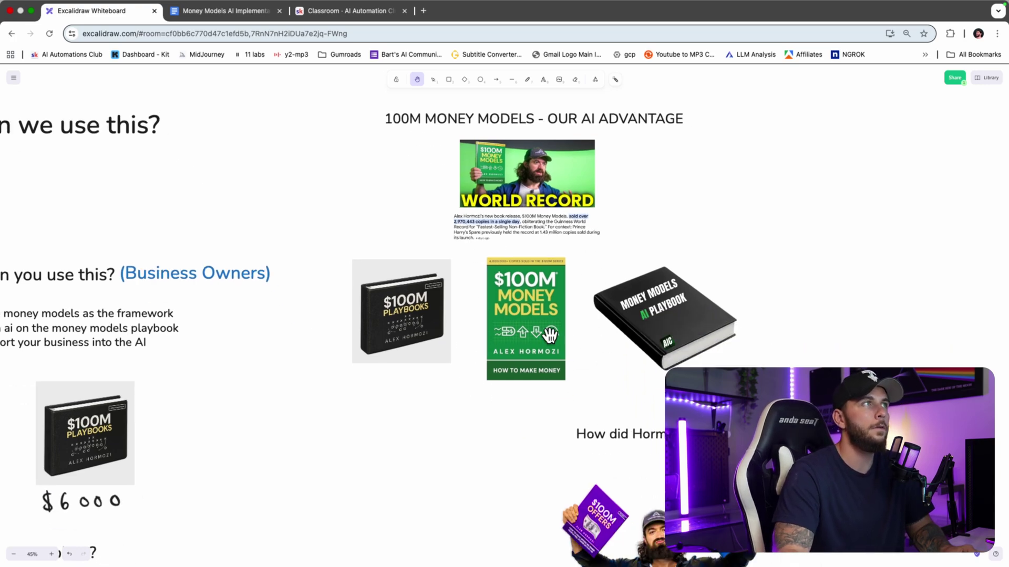
scroll(640, 418, "down", 5)
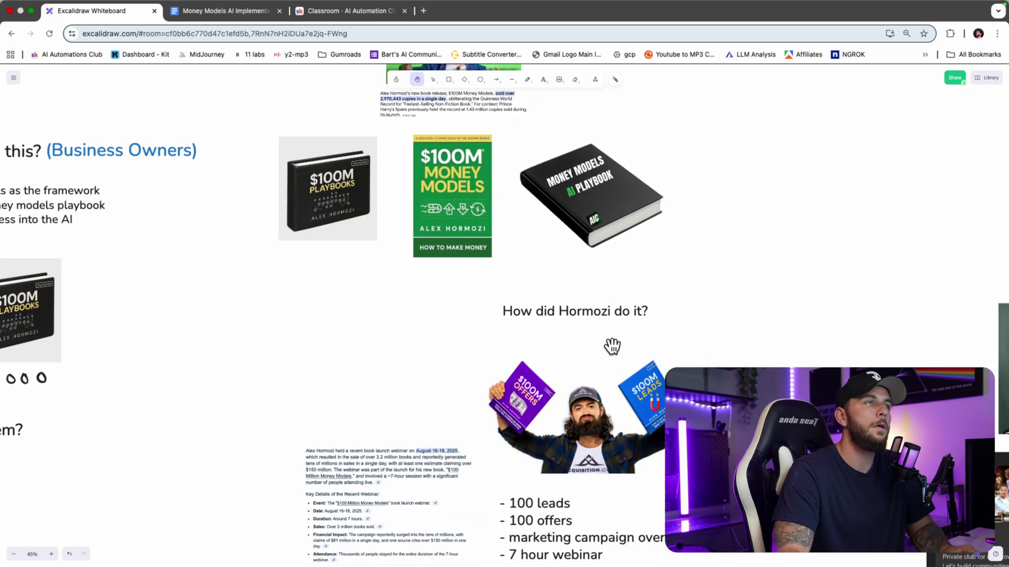
left_click_drag(503, 390, 595, 355)
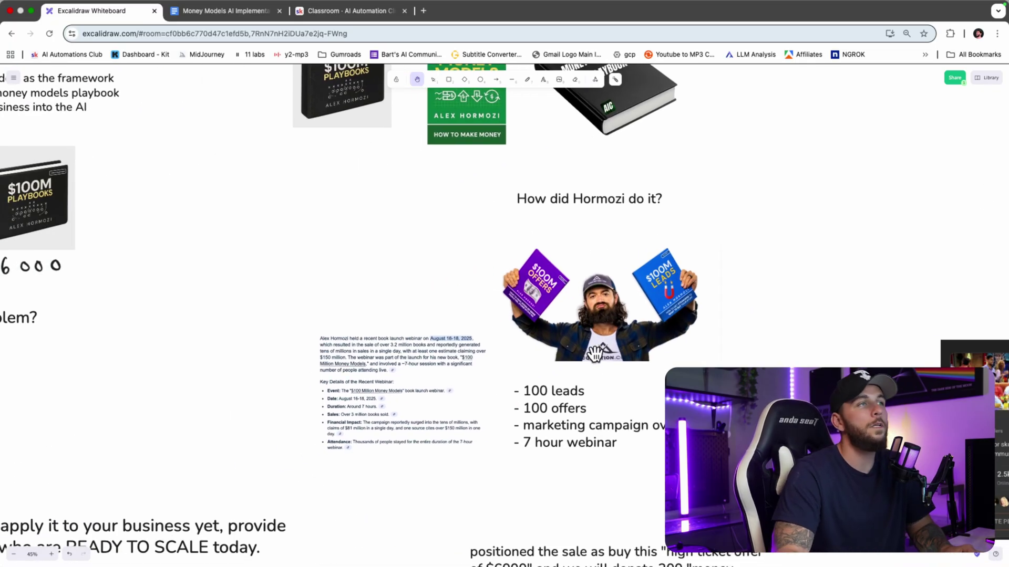
scroll(687, 344, "up", 5)
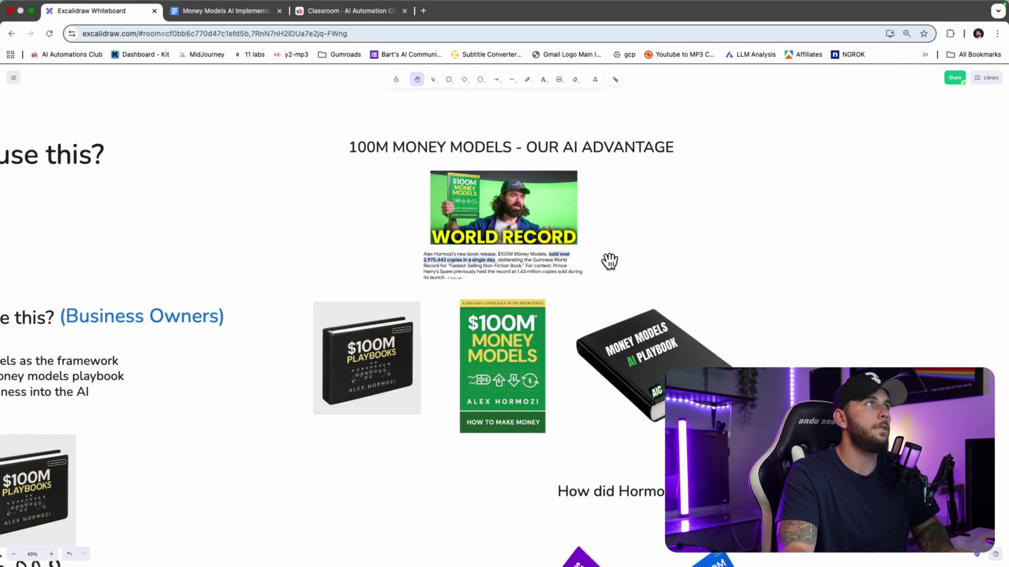
scroll(573, 263, "left", 1)
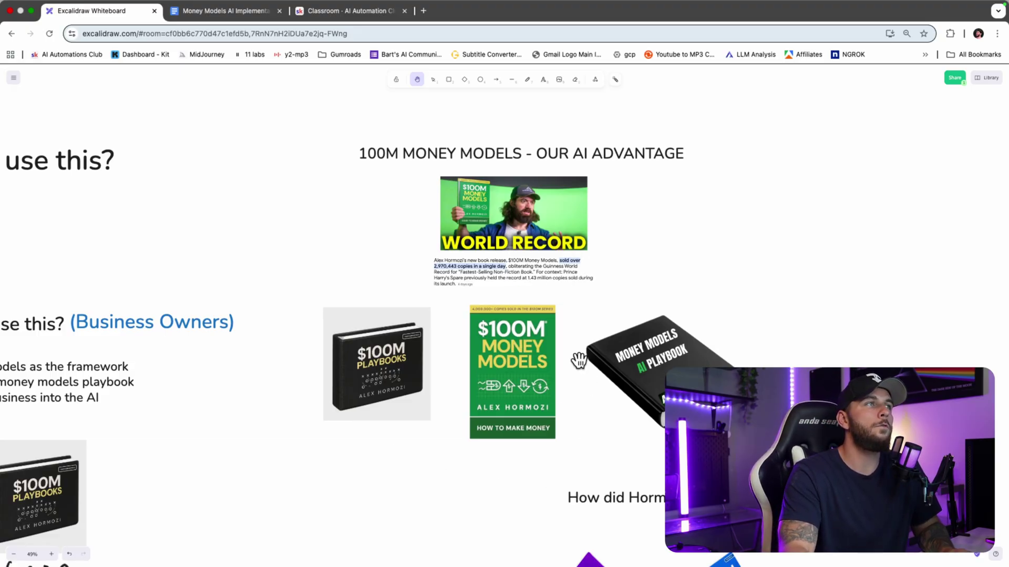
left_click_drag(459, 322, 481, 350)
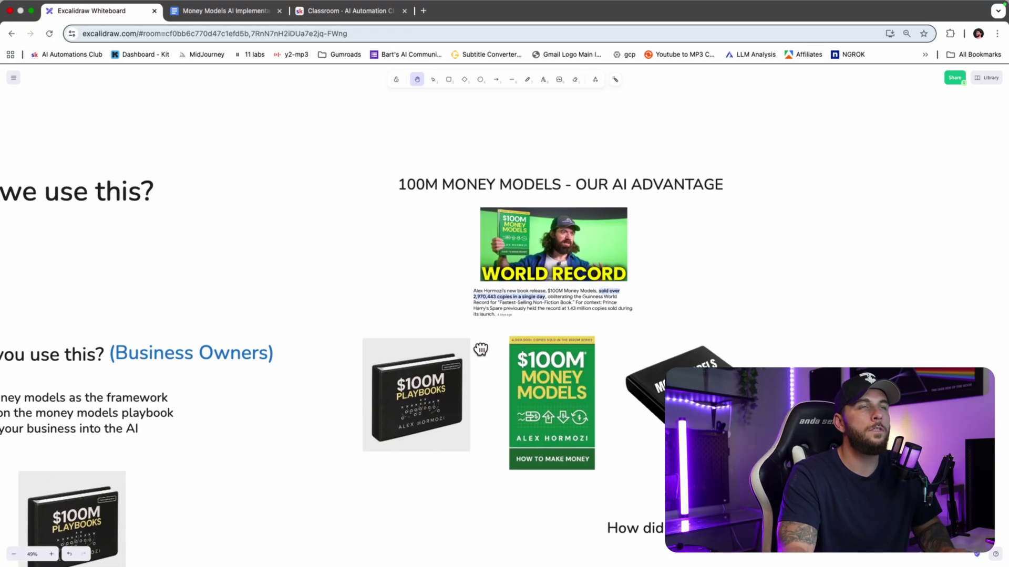
scroll(377, 338, "left", 3)
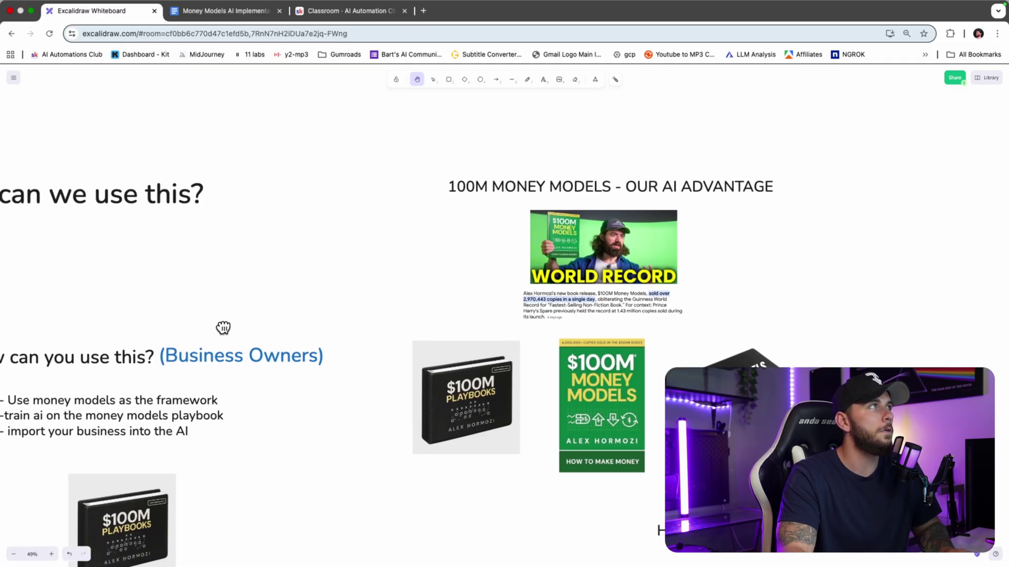
- Center the How can we use this? AI Agency and Business Owners headings, then show Claude alongside
left_click_drag(223, 328, 779, 320)
left_click_drag(648, 320, 681, 308)
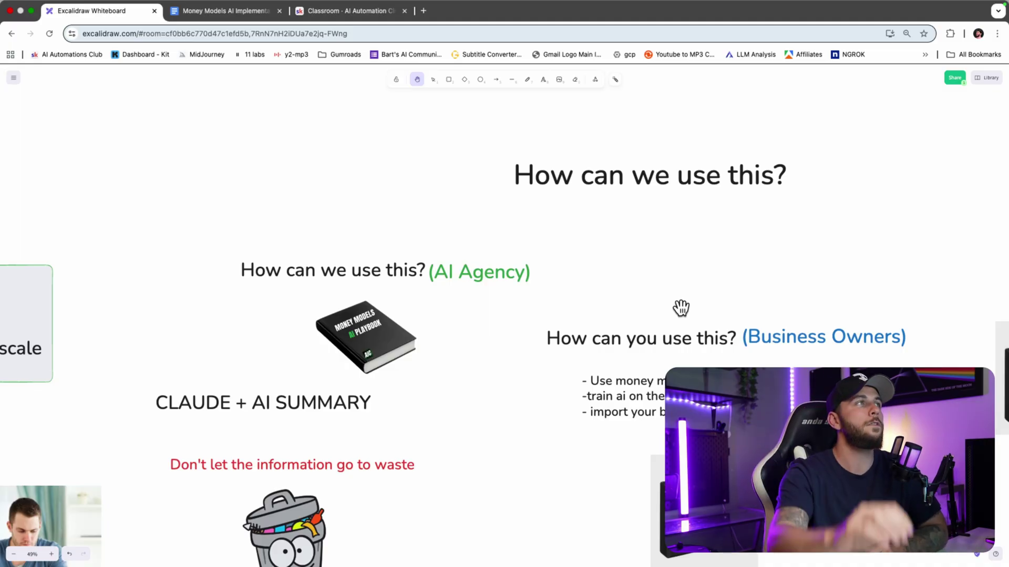
left_click_drag(494, 387, 509, 356)
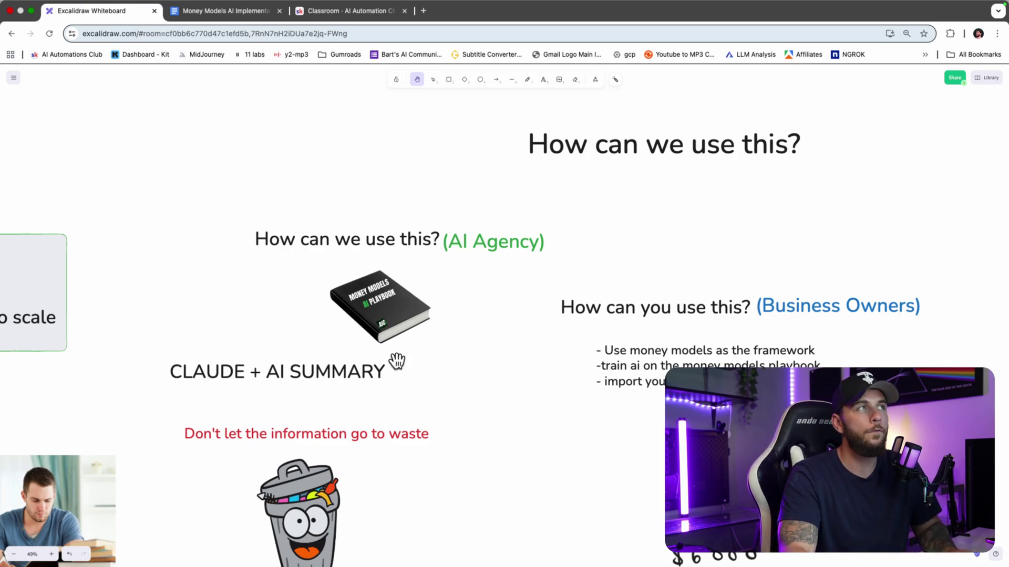
left_click(32, 13)
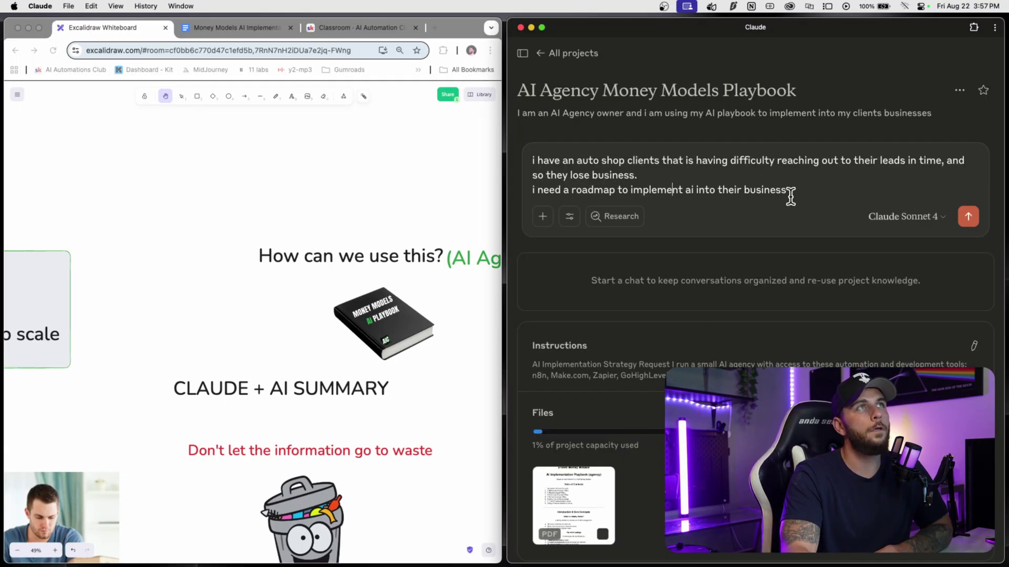
- Select parts of the auto shop prompt and place the cursor after its first sentence
left_click_drag(788, 191, 563, 162)
left_click(606, 177)
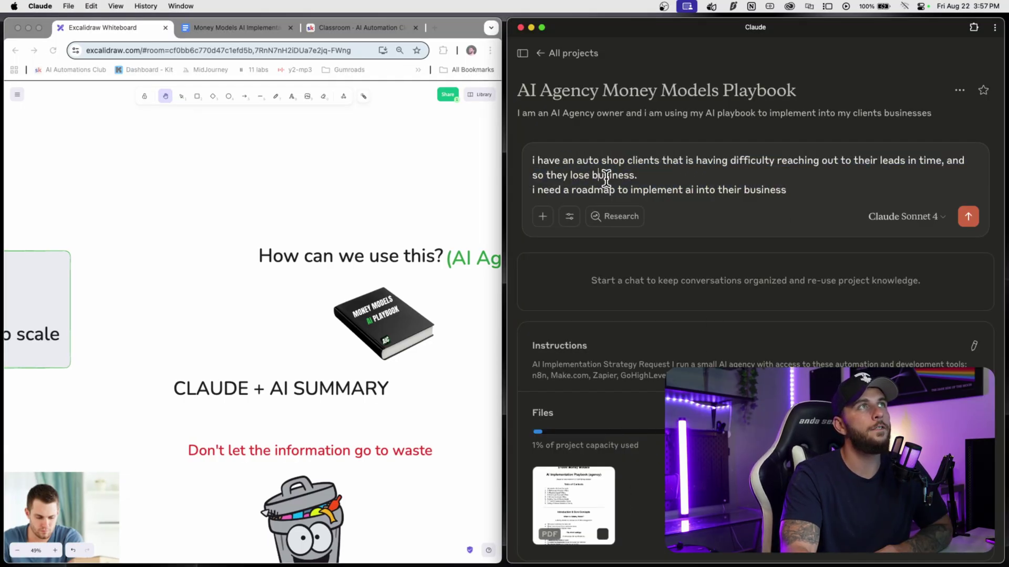
left_click_drag(796, 190, 720, 172)
left_click(696, 173)
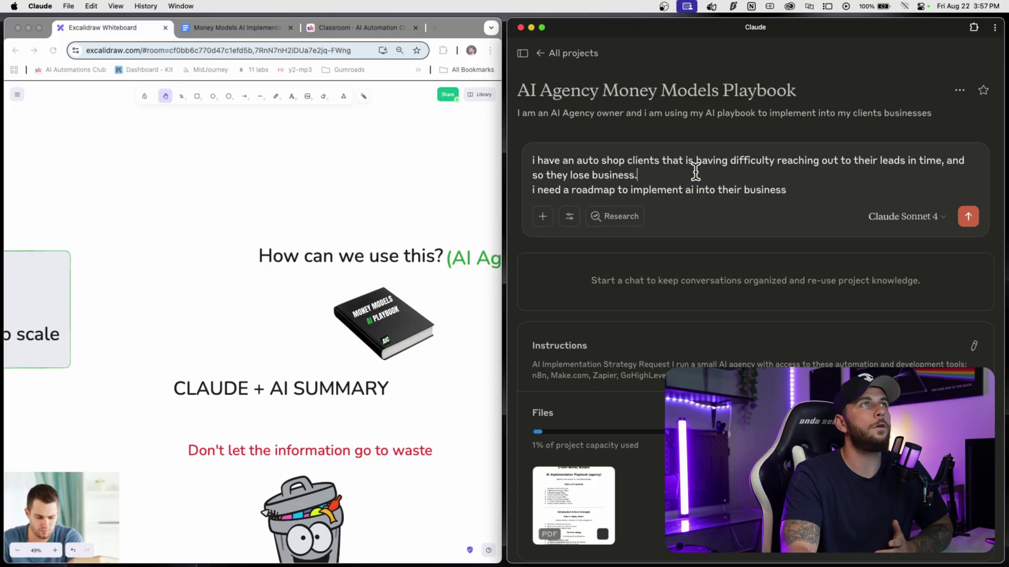
- Open the project instructions for editing and read the goal about the small AI agency
left_click(974, 347)
scroll(829, 349, "down", 5)
scroll(813, 364, "up", 5)
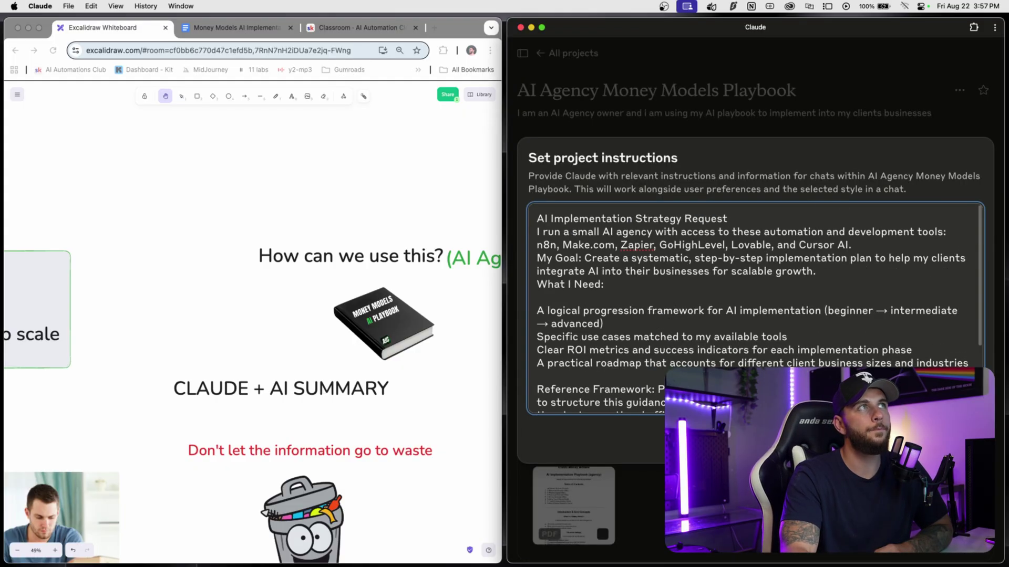
left_click_drag(577, 232, 682, 233)
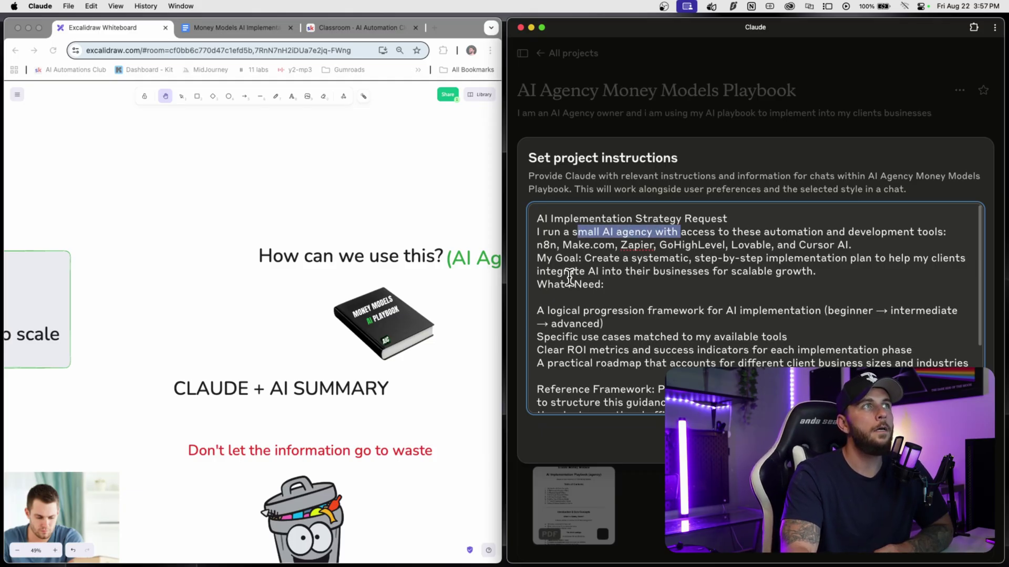
scroll(641, 276, "down", 1)
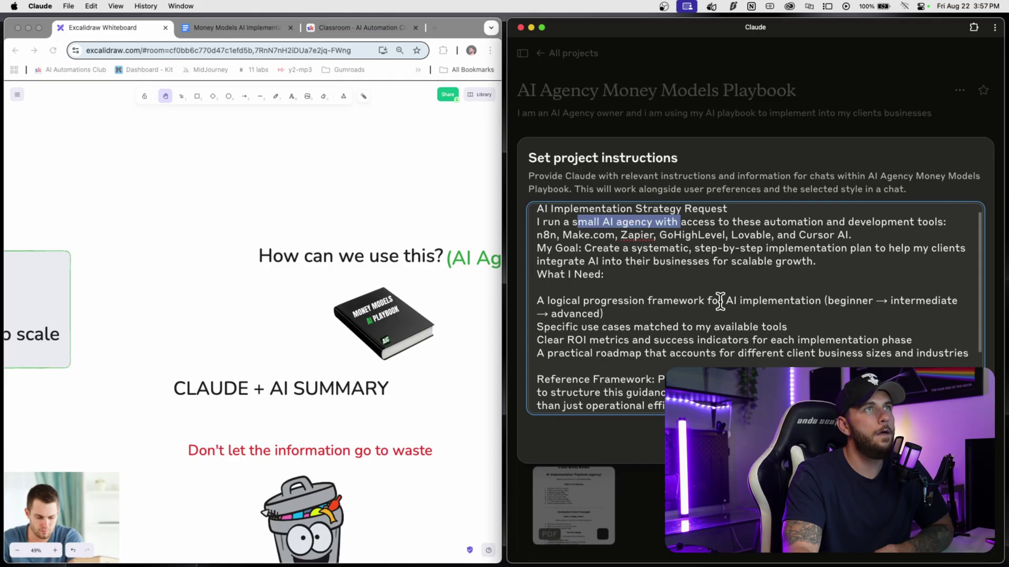
scroll(745, 298, "down", 2)
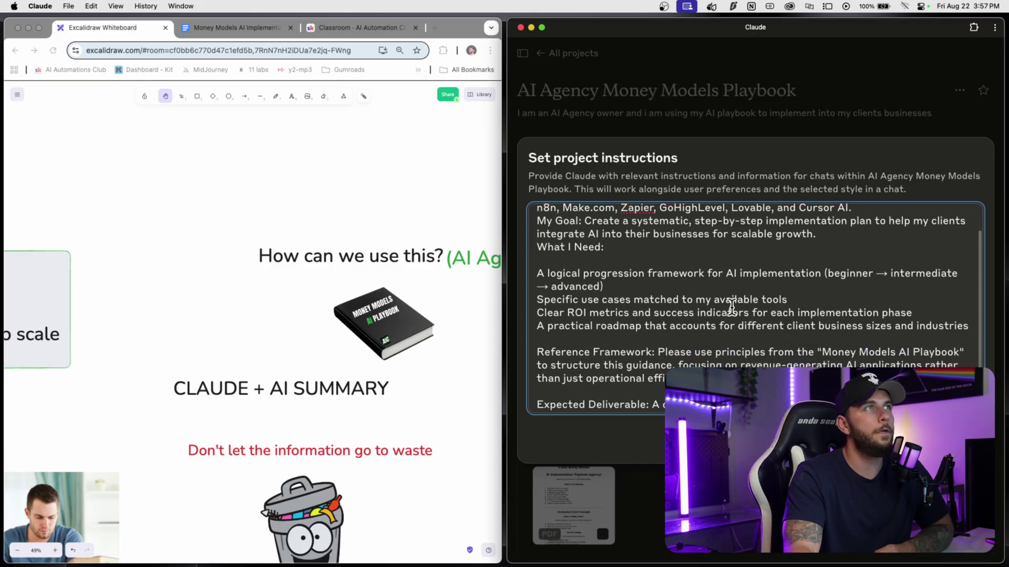
- Read on through the use-case wording, the Reference Framework and the Expected Deliverable
left_click_drag(619, 300, 682, 302)
scroll(732, 307, "down", 1)
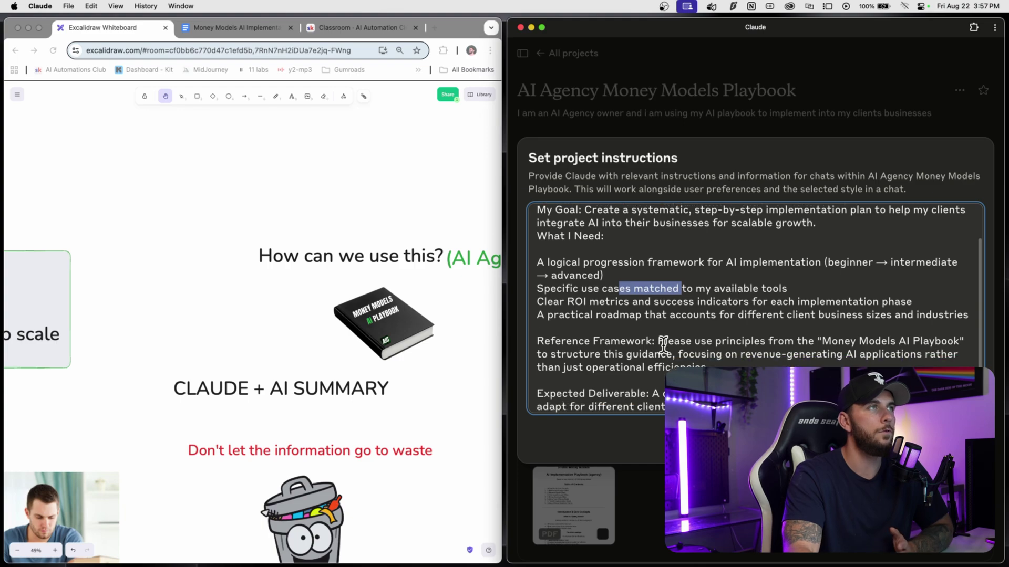
scroll(735, 308, "down", 3)
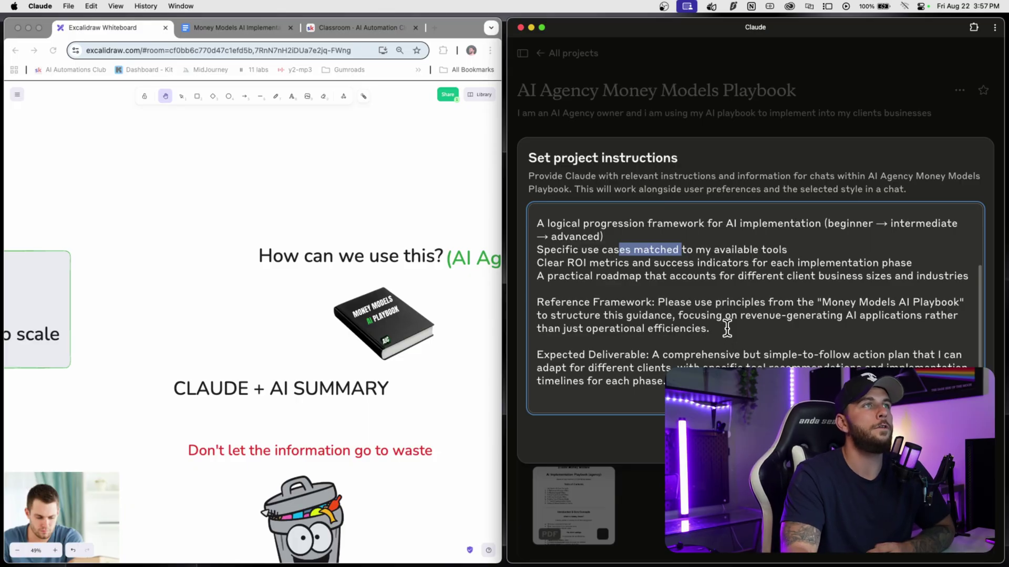
left_click_drag(726, 326, 682, 315)
left_click(689, 340)
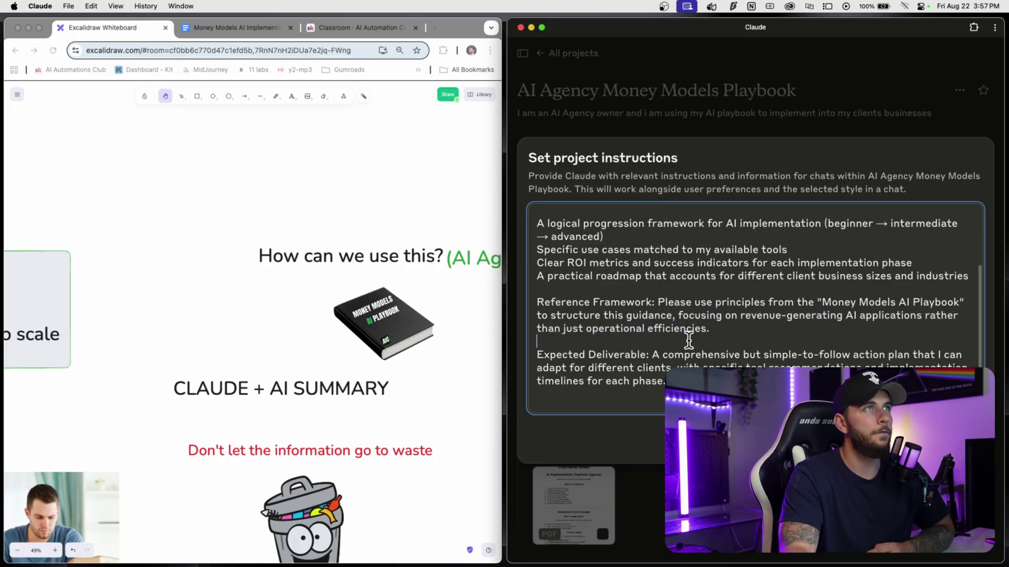
scroll(689, 337, "down", 1)
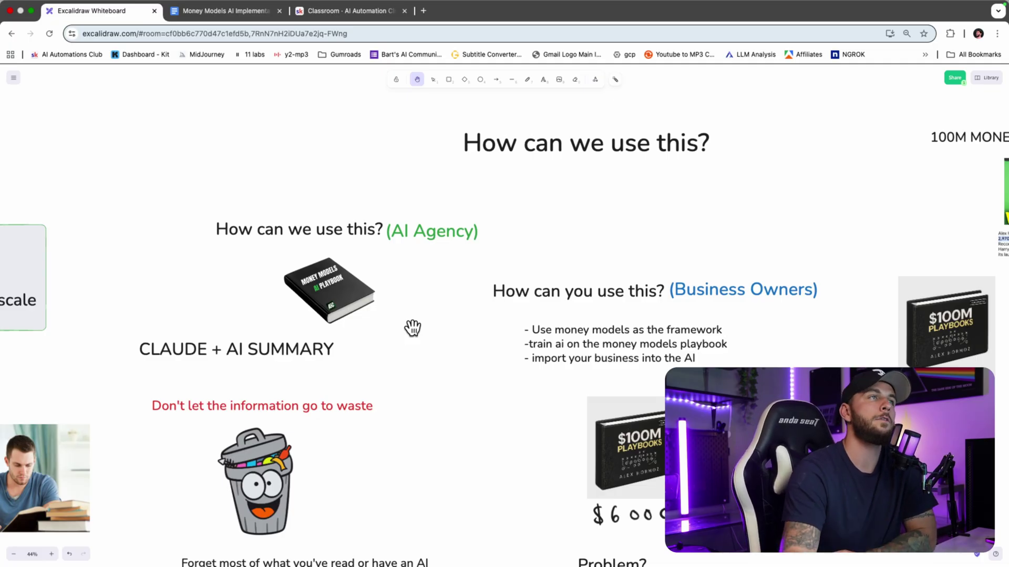
- Nudge the whiteboard slightly left to frame the How can we use this? section
left_click_drag(455, 329, 428, 326)
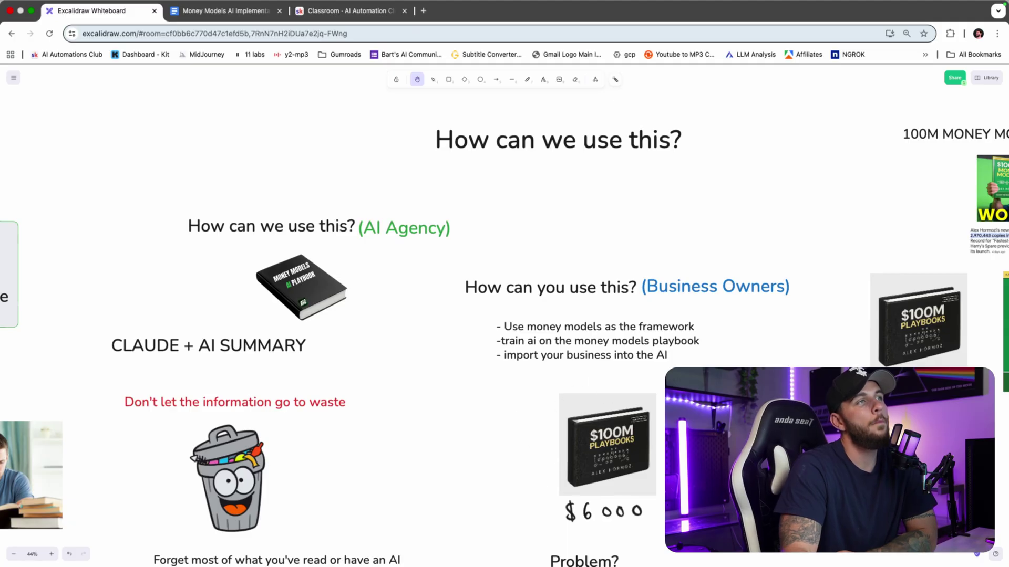
- Search Google Images for '100m playbooks' in a new tab
left_click(422, 12)
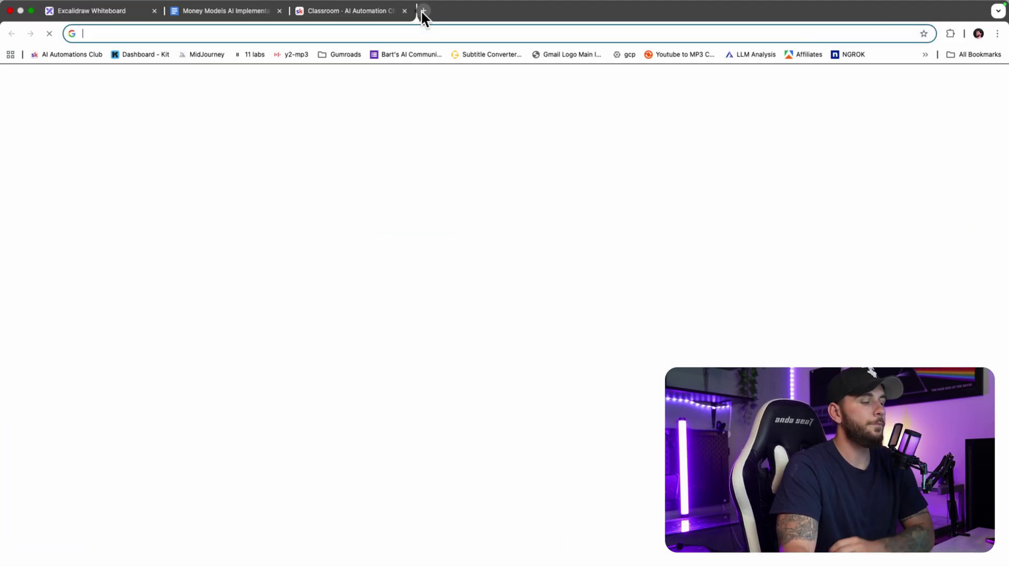
type("100m ")
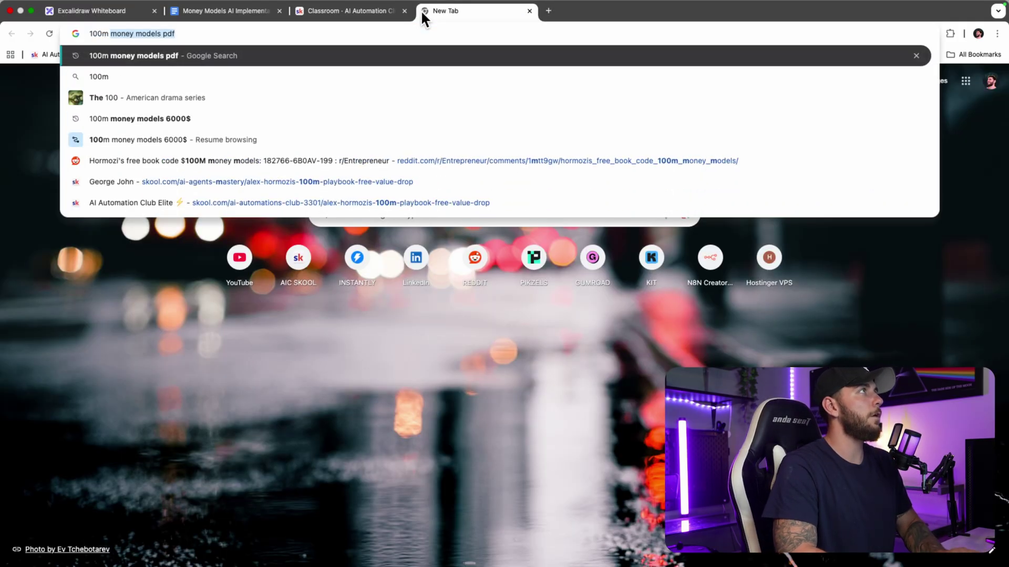
type("playbooks")
key("Return")
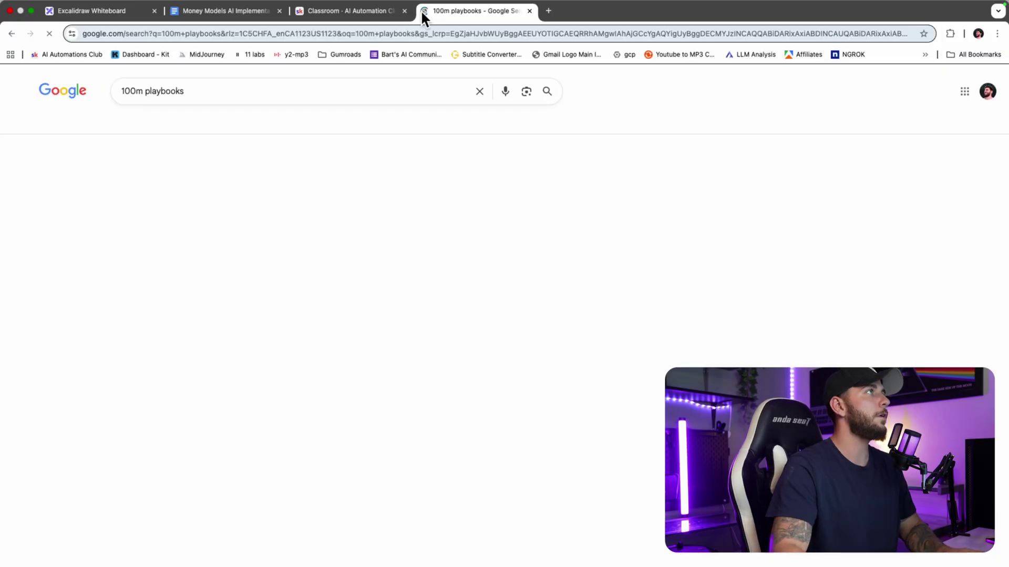
left_click(158, 128)
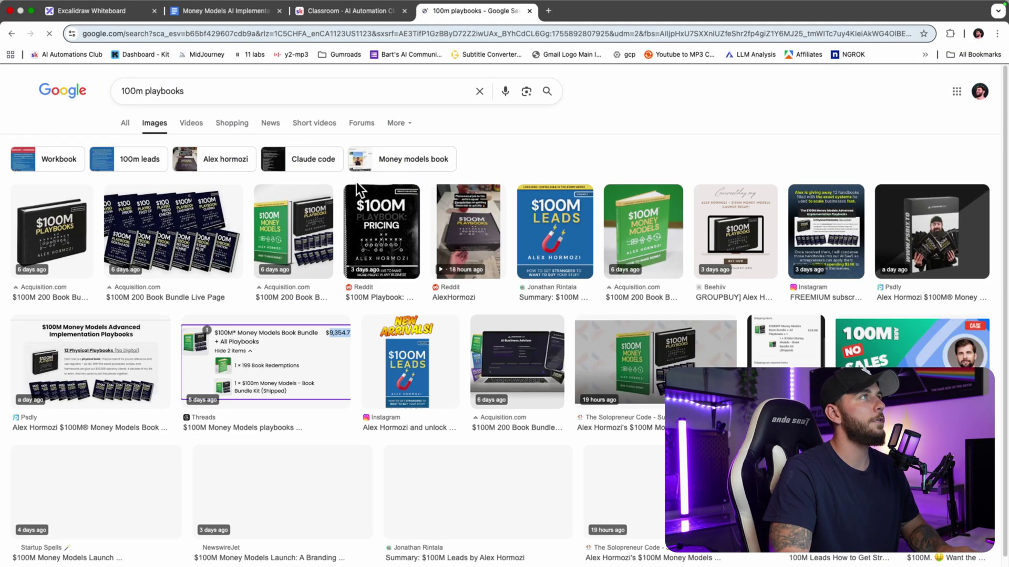
- Preview and close the $100M 200 Book Bundle image, then switch to the Money Models playbook document
left_click(179, 261)
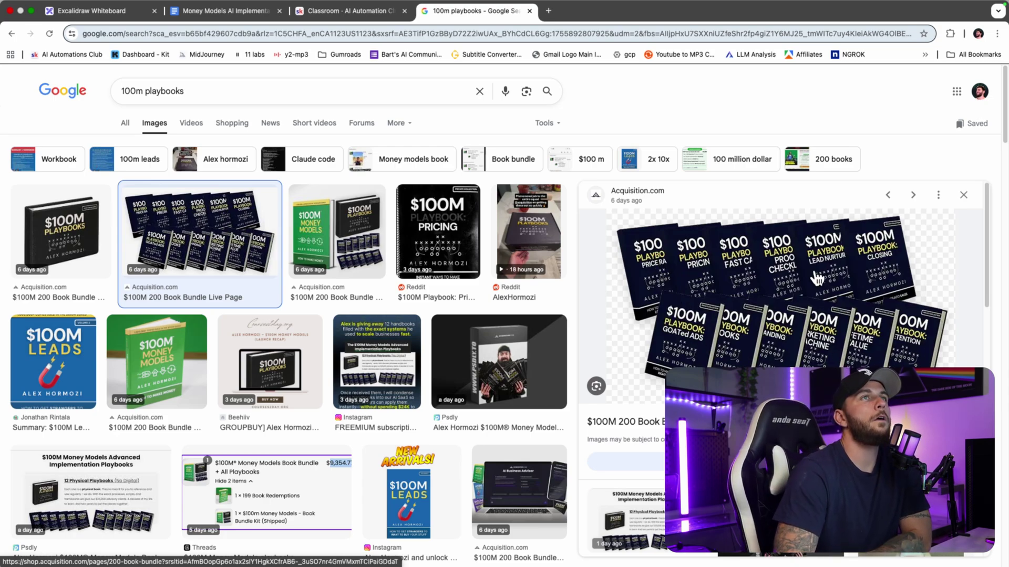
left_click(964, 194)
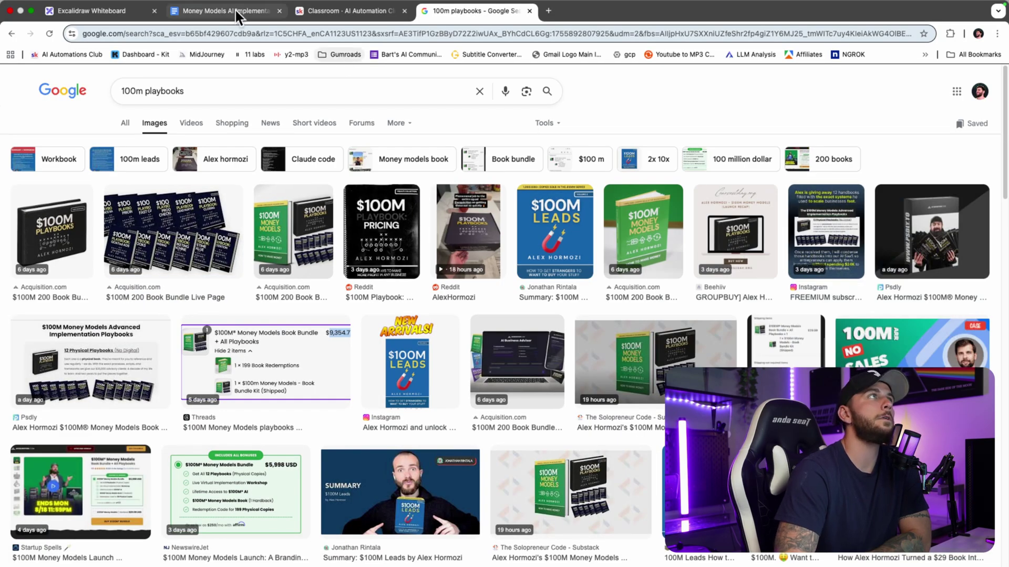
left_click(204, 15)
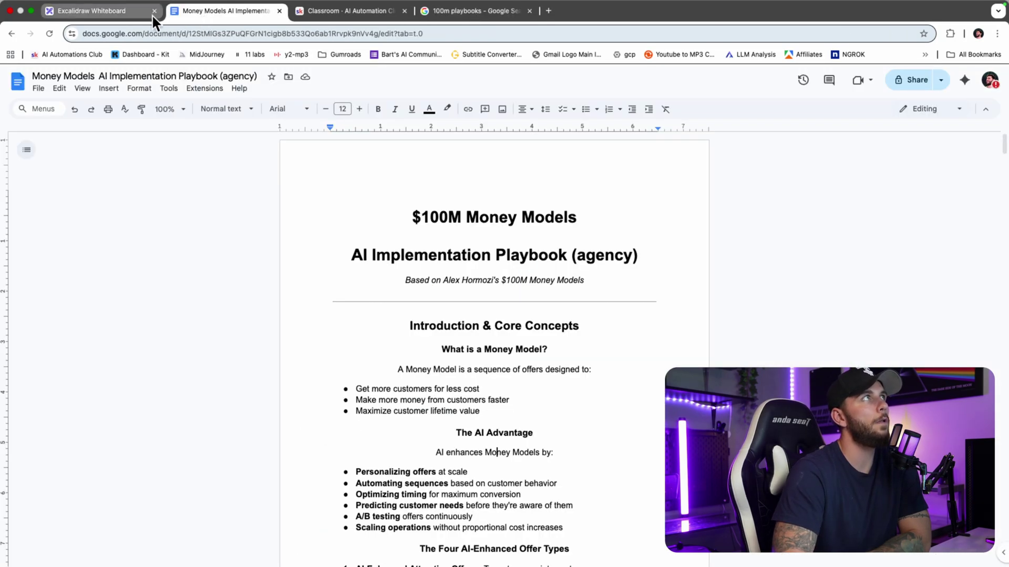
- Return to the Excalidraw whiteboard and zoom out to survey its sections
left_click(133, 11)
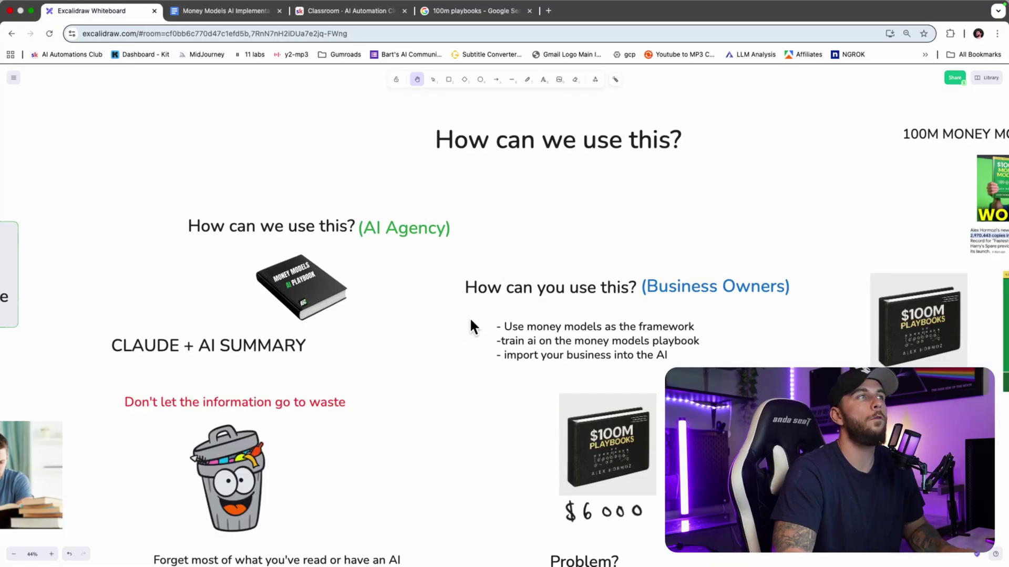
scroll(432, 365, "down", 10)
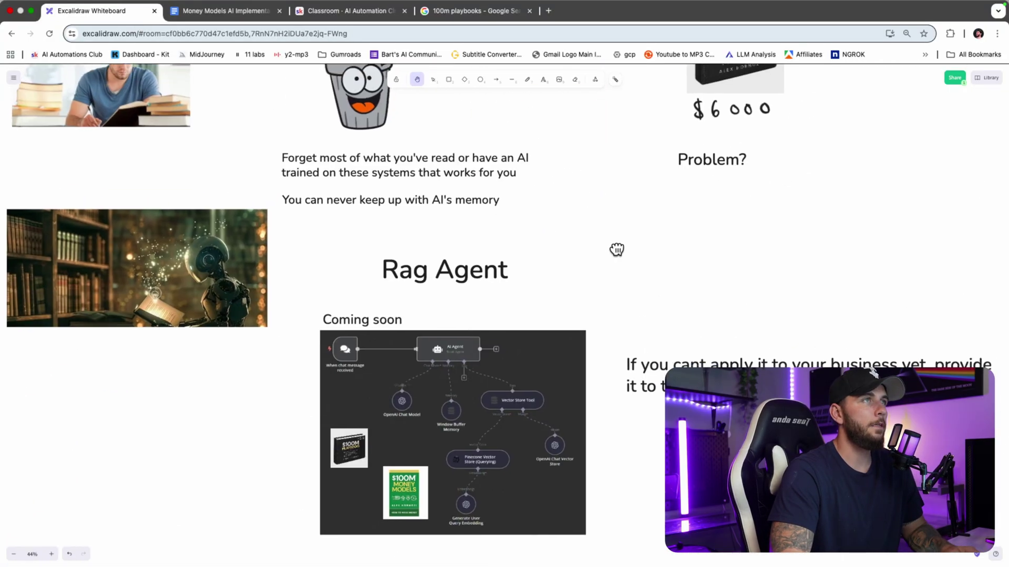
scroll(617, 250, "down", 5)
scroll(617, 300, "up", 2)
scroll(619, 306, "down", 4)
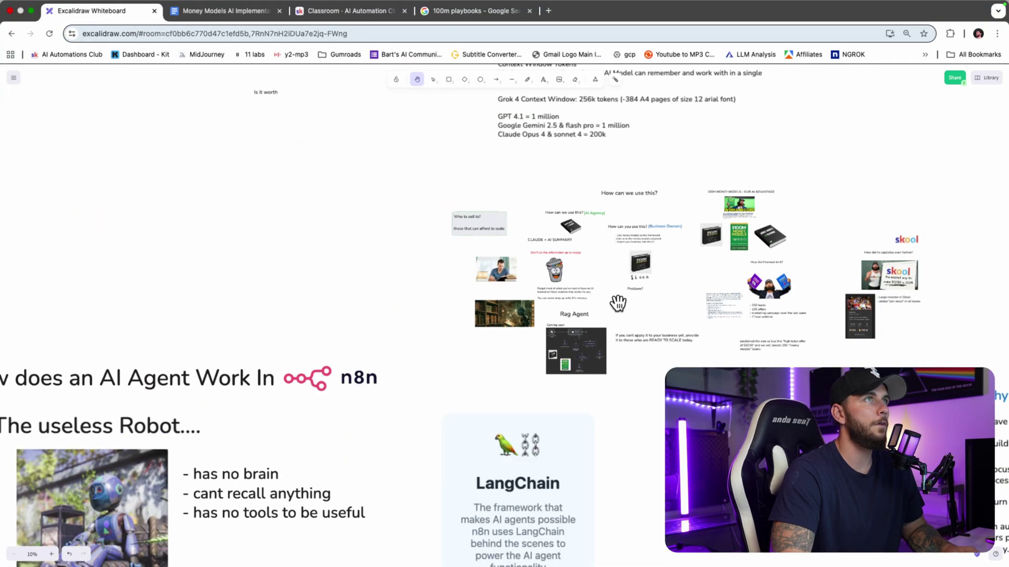
scroll(616, 306, "up", 5)
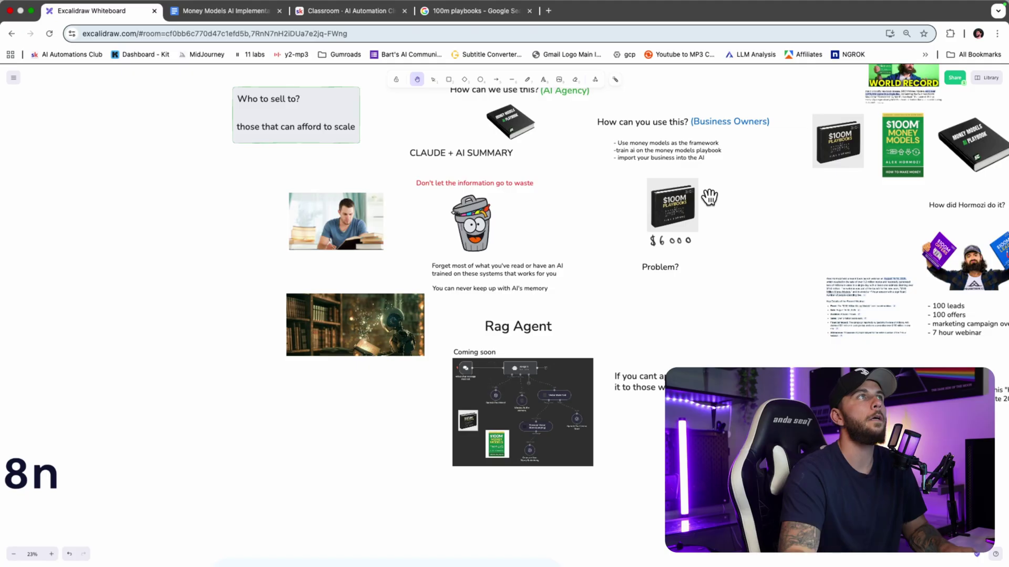
- Zoom into the Rag Agent diagram, then back out to the Claude + AI Summary notes
left_click_drag(569, 243, 581, 306)
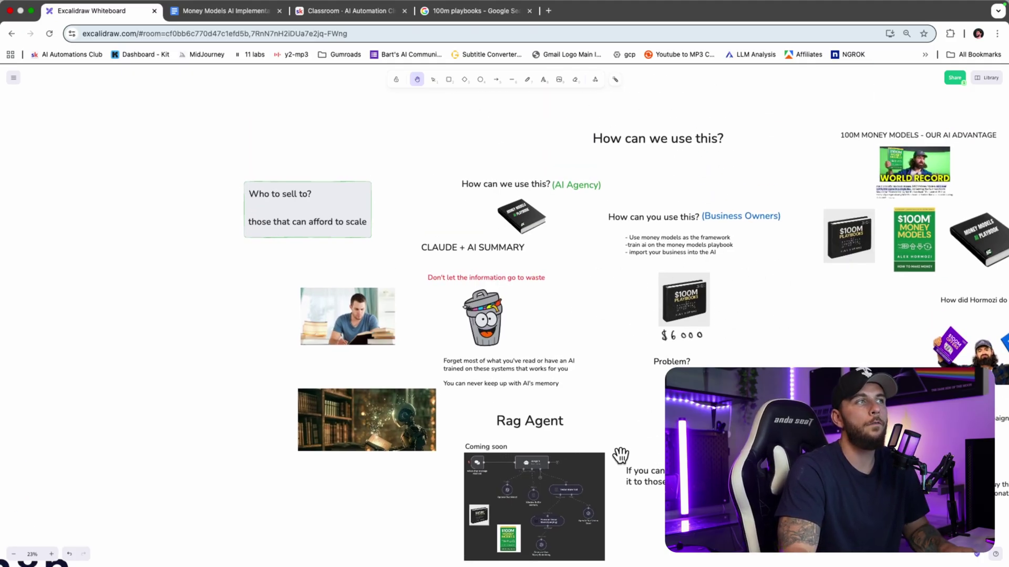
scroll(620, 455, "down", 3)
scroll(620, 455, "right", 2)
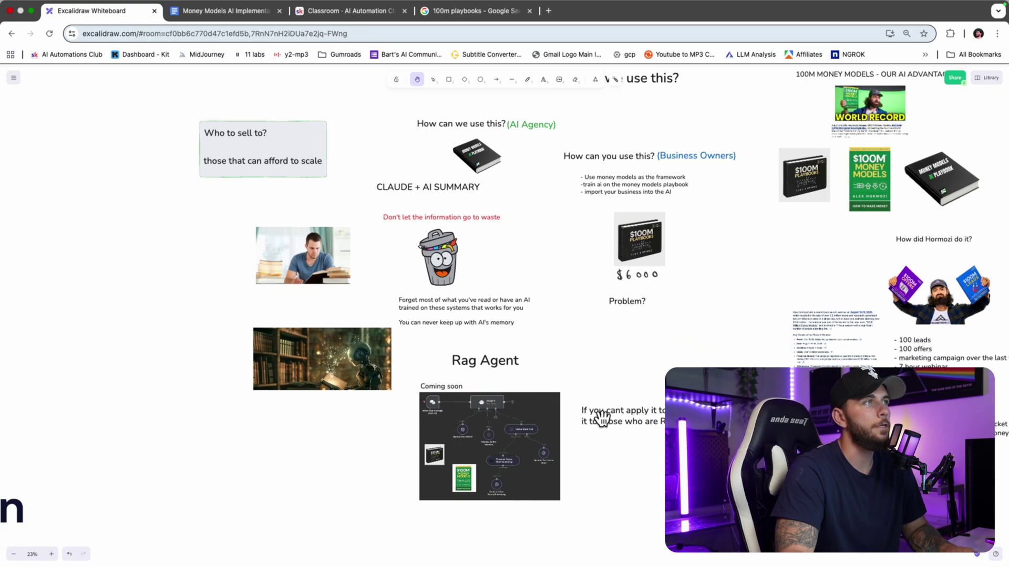
scroll(602, 417, "up", 3)
scroll(567, 432, "down", 2)
scroll(645, 374, "up", 3)
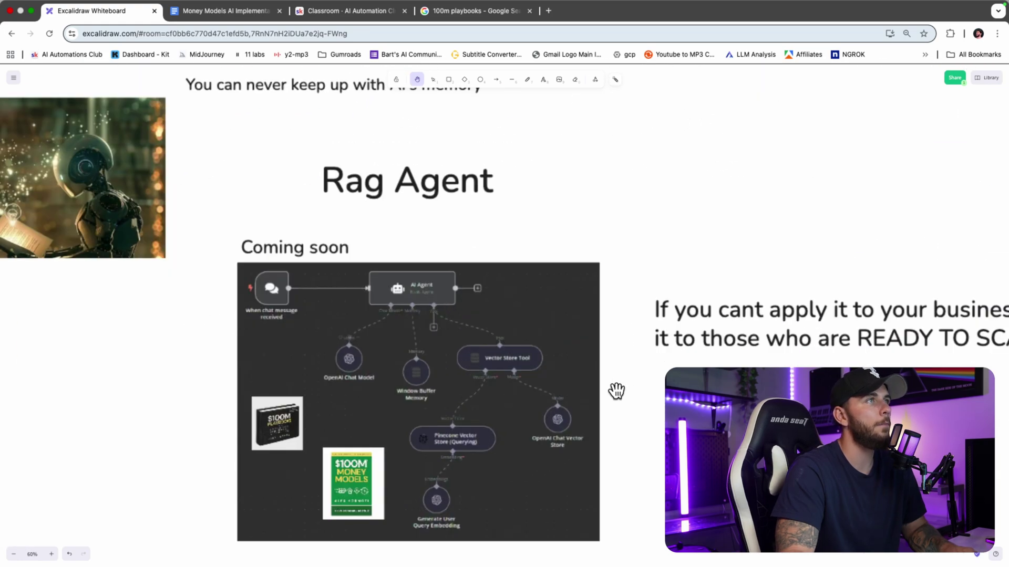
scroll(616, 391, "down", 5)
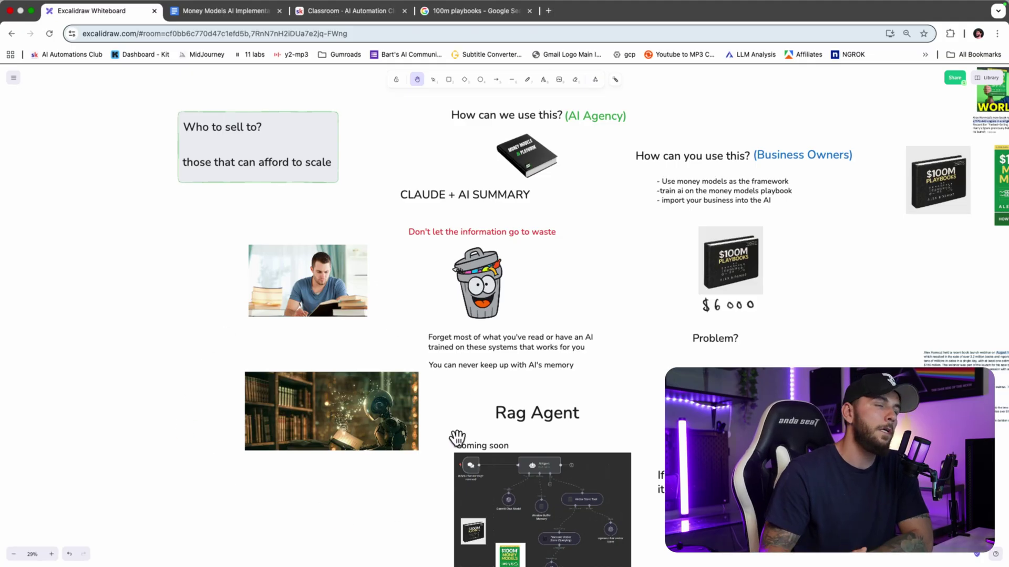
- Scroll right along the board to the Skool 'How did he capitalize even further?' section
scroll(564, 389, "down", 1)
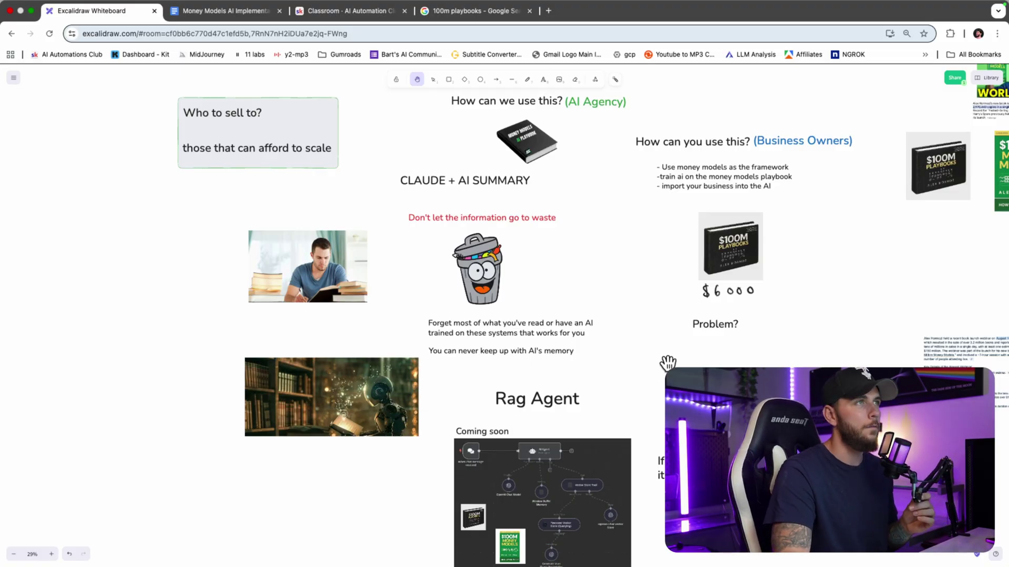
scroll(333, 315, "up", 5)
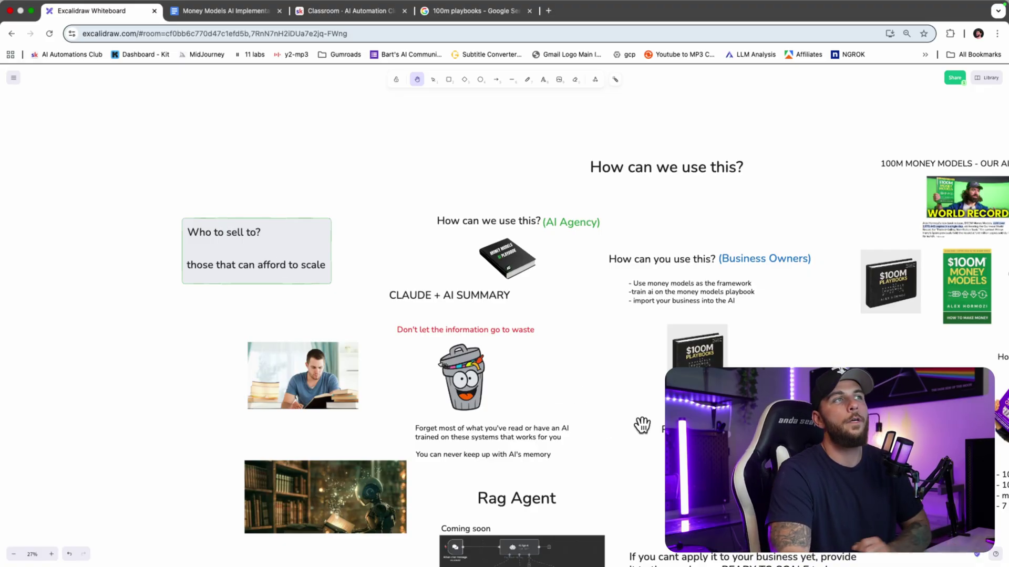
scroll(644, 427, "right", 1)
scroll(644, 428, "down", 1)
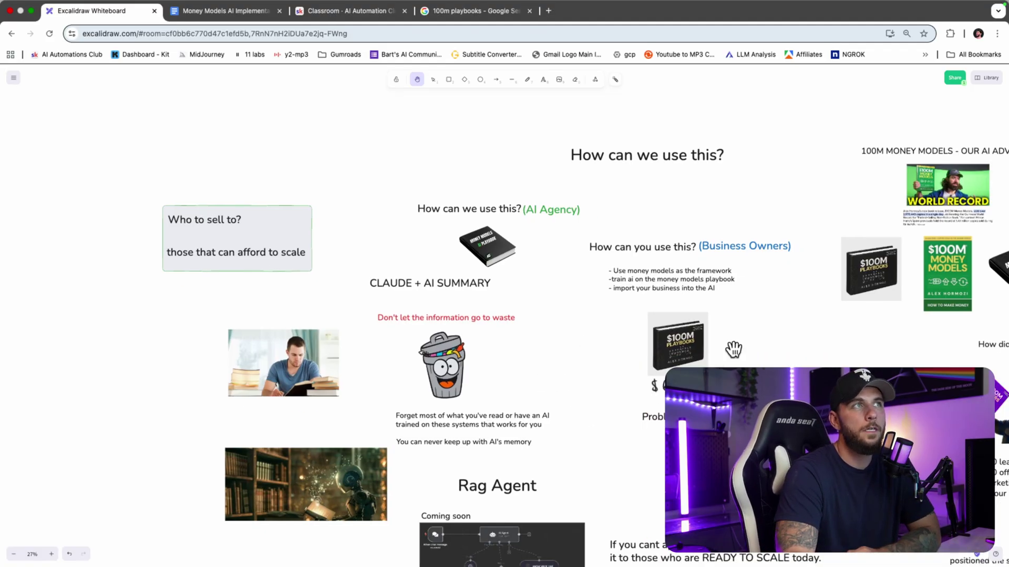
scroll(637, 387, "down", 2)
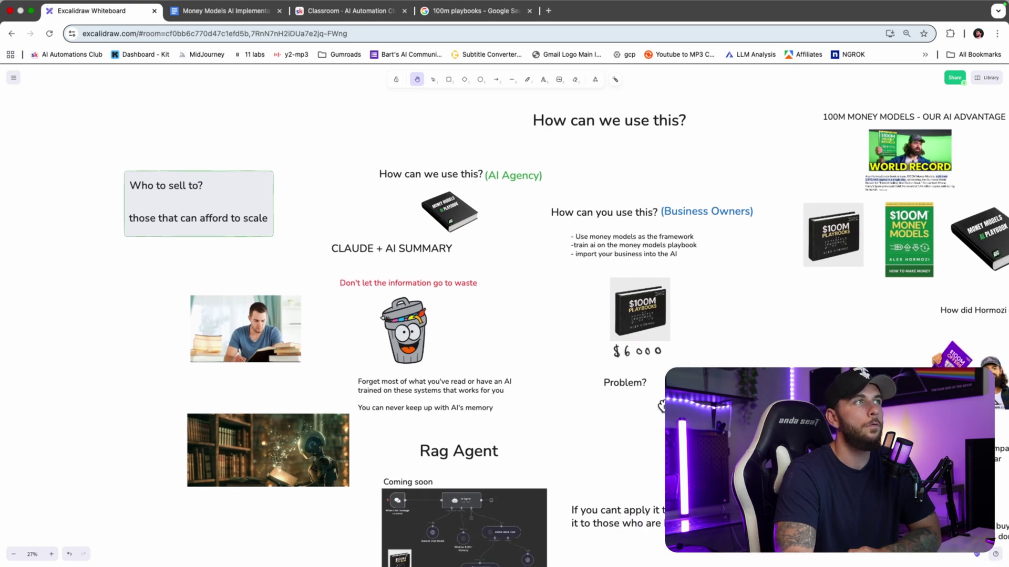
scroll(637, 388, "right", 5)
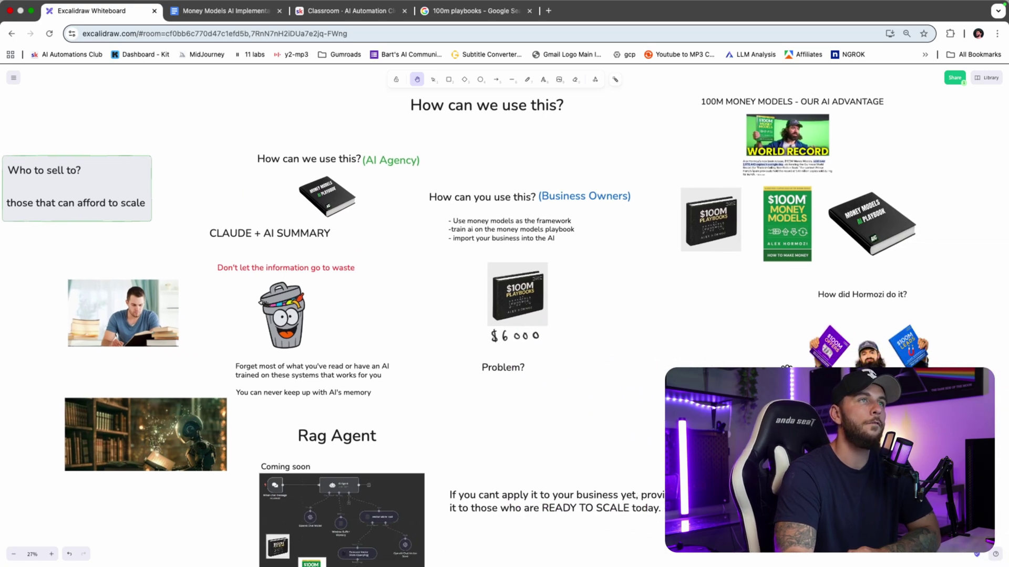
scroll(644, 344, "right", 8)
scroll(643, 345, "down", 1)
scroll(656, 427, "left", 10)
scroll(656, 426, "up", 2)
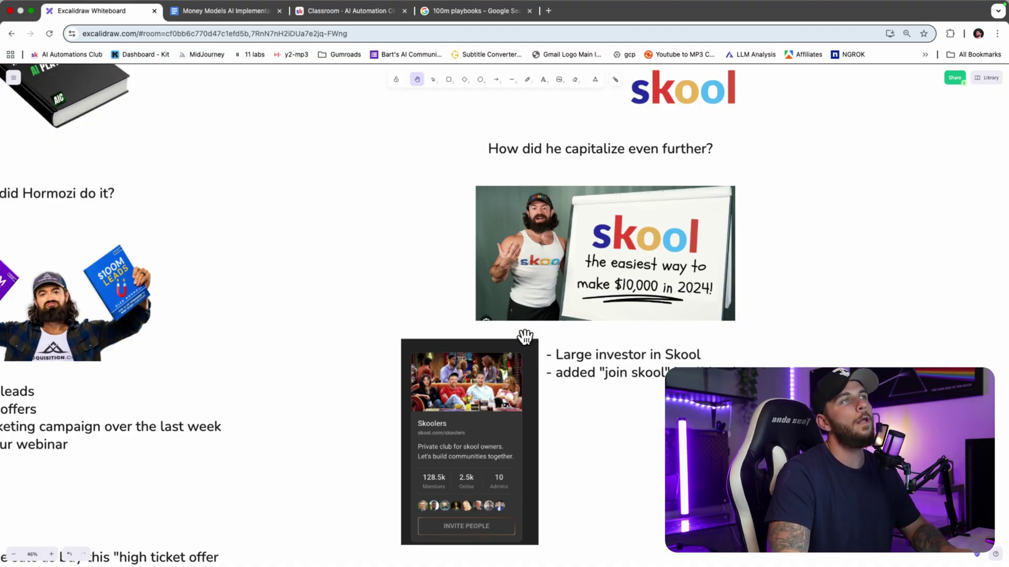
- Pan past the Hormozi book images to the Skool investment notes and back, then exit fullscreen
left_click_drag(141, 311, 676, 463)
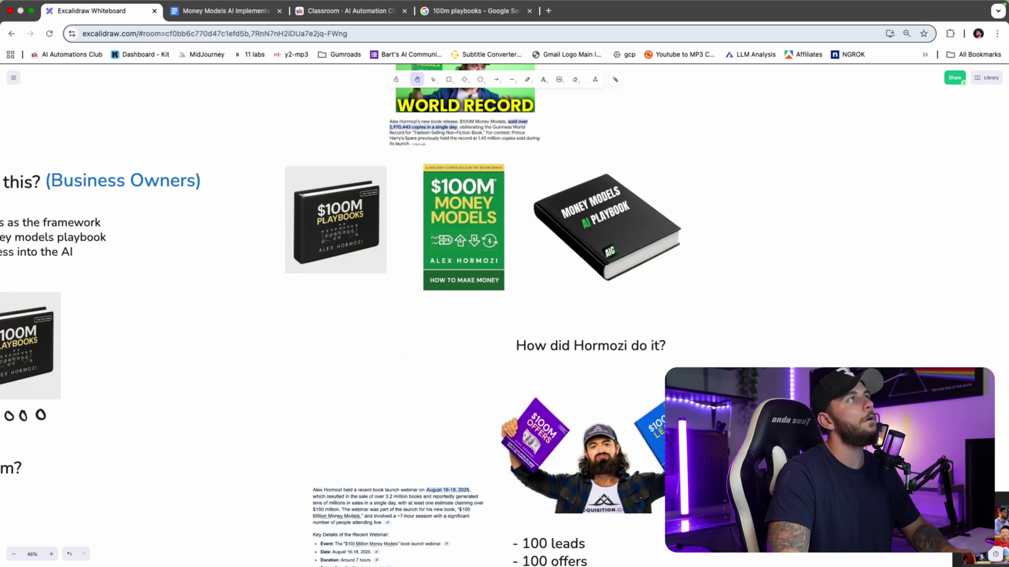
left_click_drag(592, 311, 578, 345)
left_click_drag(642, 376, 487, 340)
left_click_drag(648, 399, 504, 313)
left_click_drag(565, 306, 469, 268)
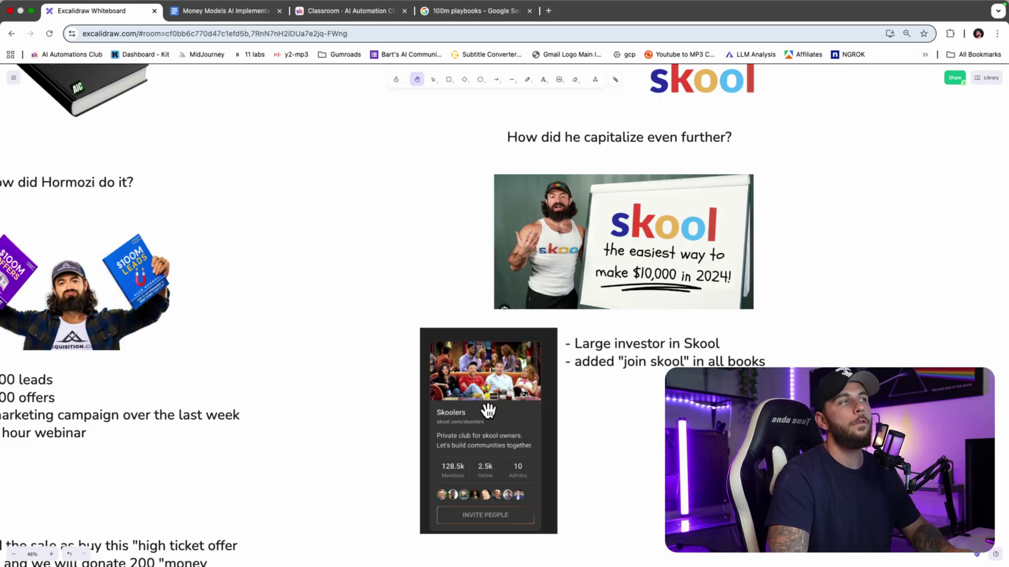
left_click_drag(681, 423, 613, 443)
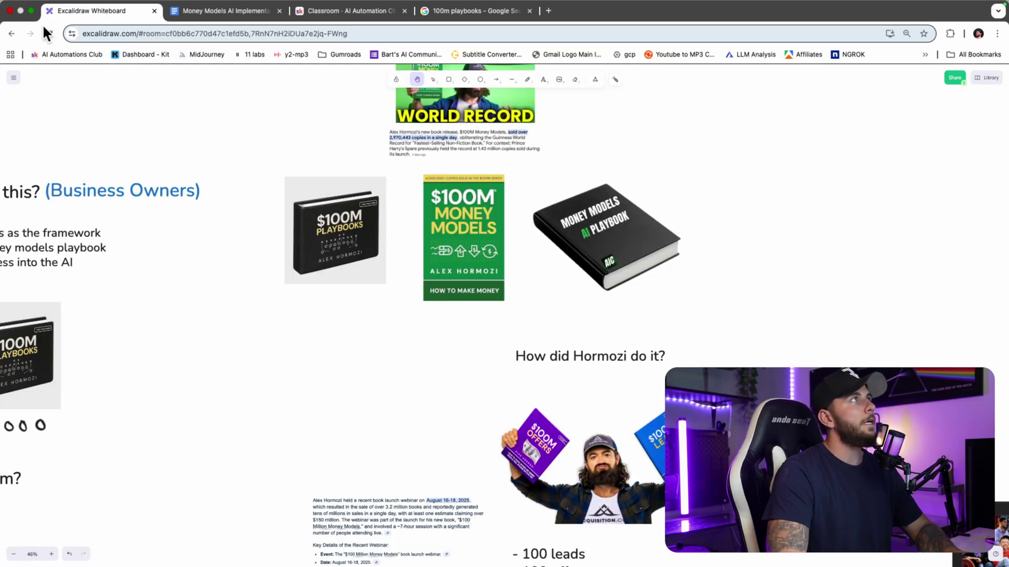
left_click(30, 11)
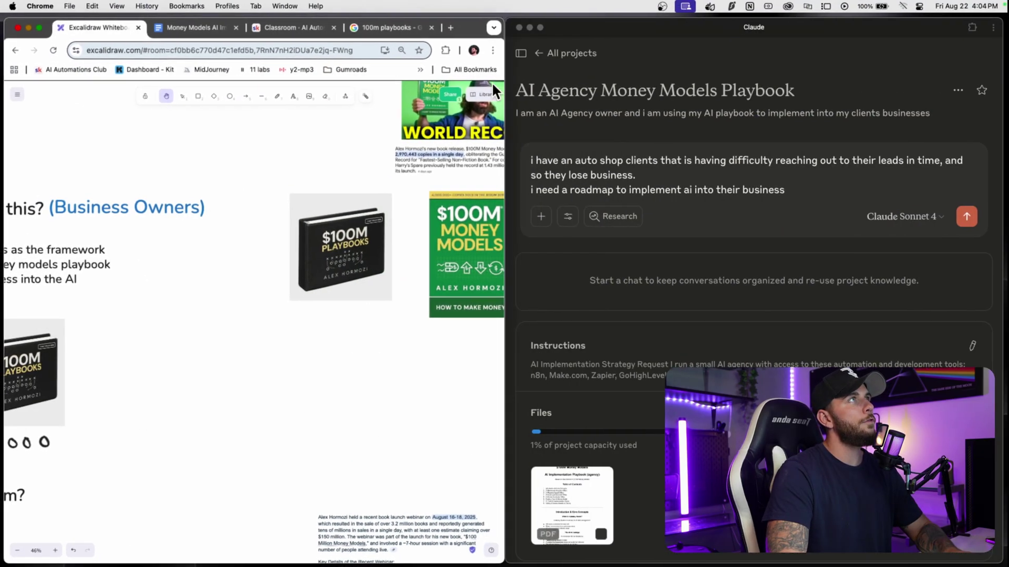
- Maximize Claude and open the AI Agency Money Models Playbook project from the Projects list
left_click(541, 28)
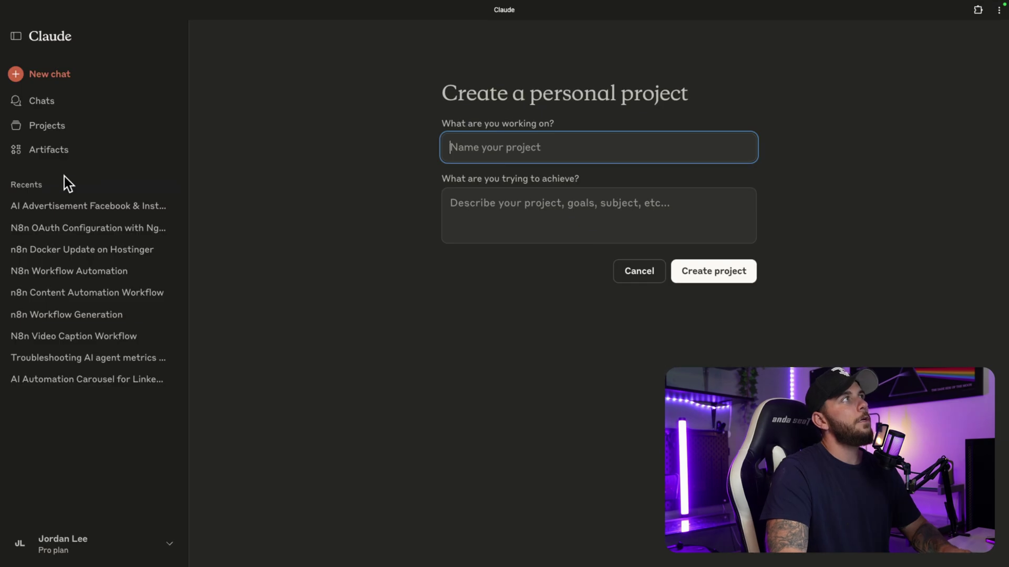
left_click(79, 135)
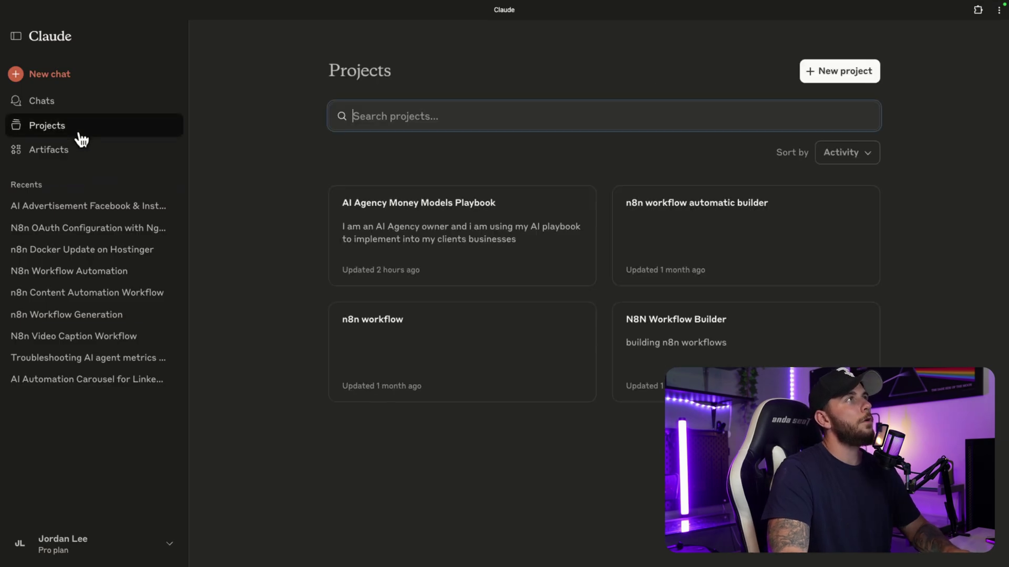
left_click(435, 226)
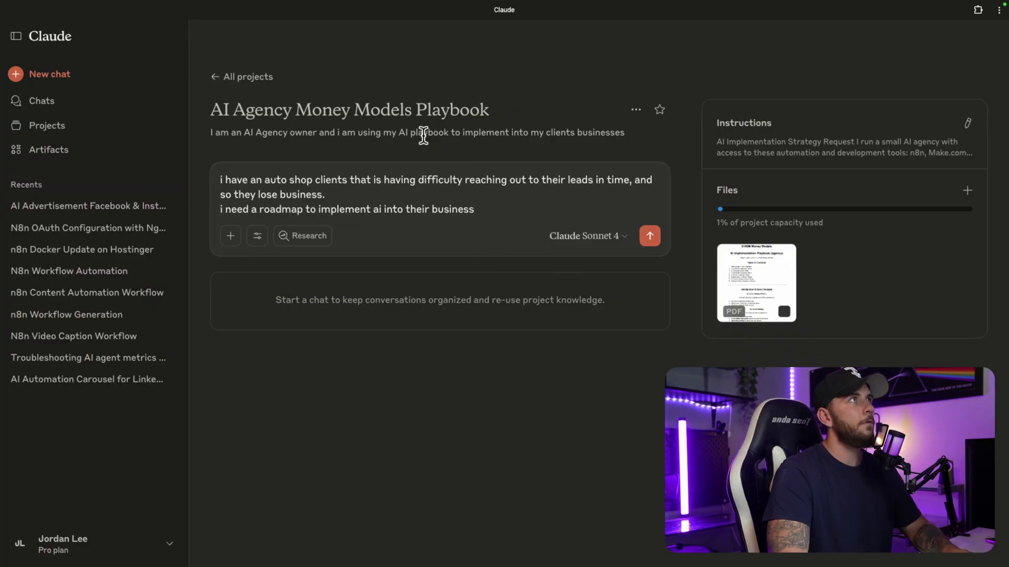
left_click_drag(511, 117, 259, 120)
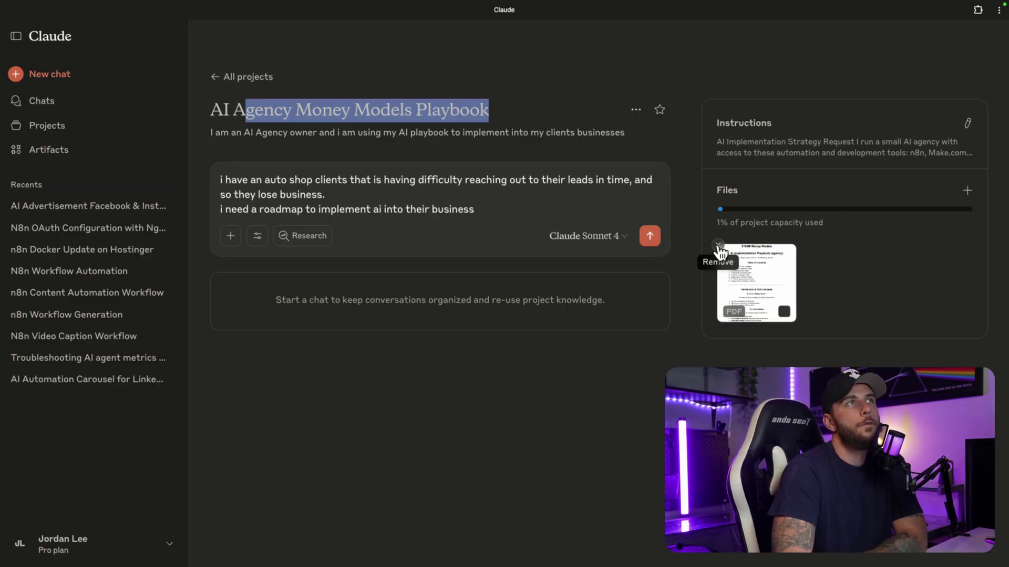
- Check the Files upload option, cancel the file picker, and open the project instructions for editing
left_click(967, 191)
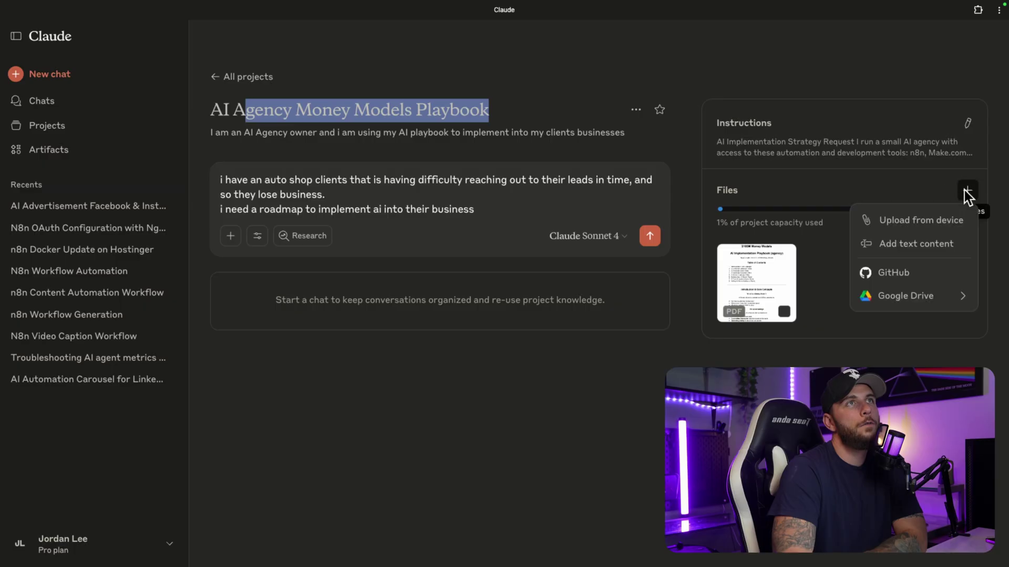
left_click(911, 223)
left_click(638, 396)
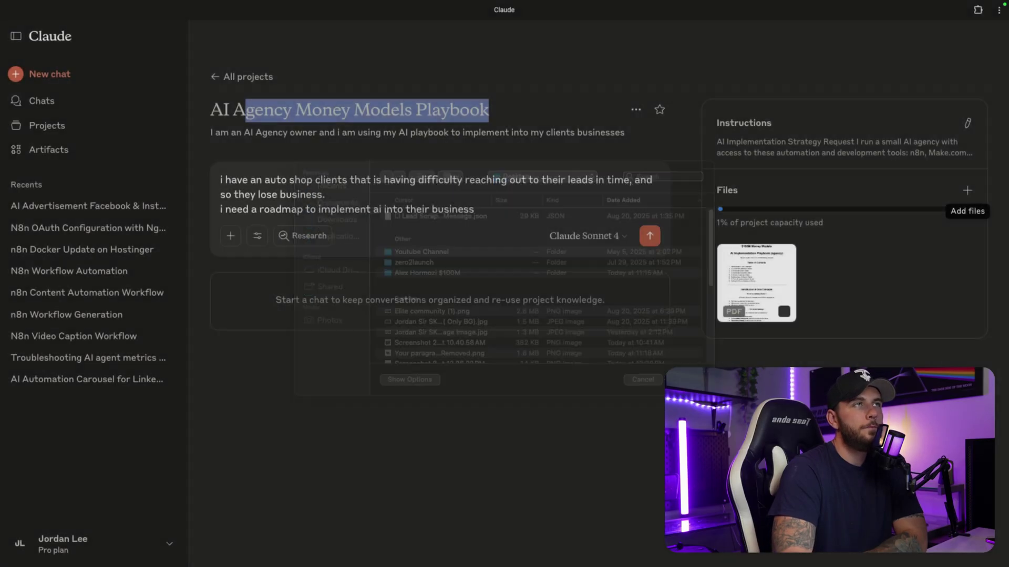
left_click(966, 124)
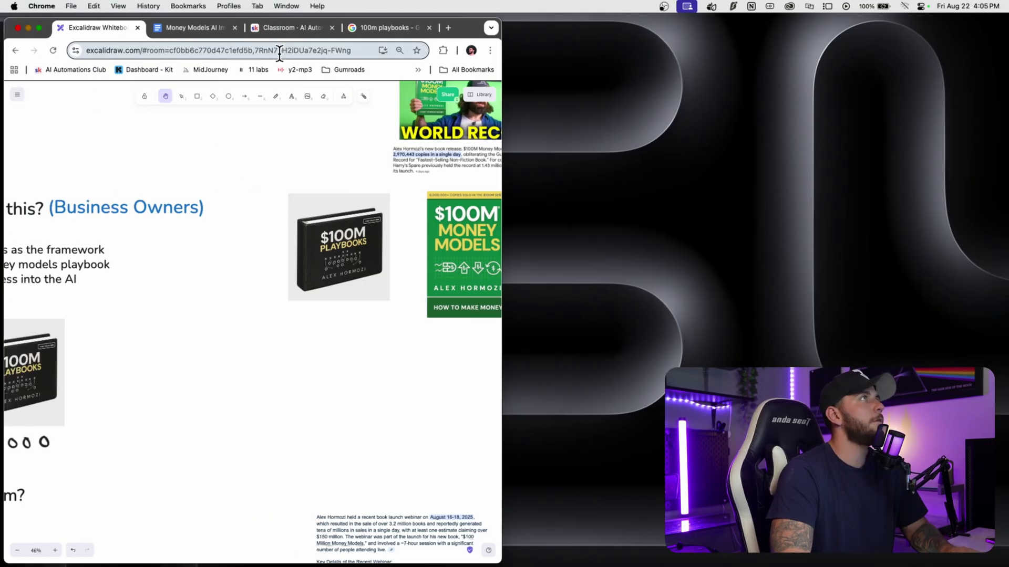
- Open the AI Money Models Playbook lesson in Skool and select its Project Instructions Prompt text
left_click(288, 30)
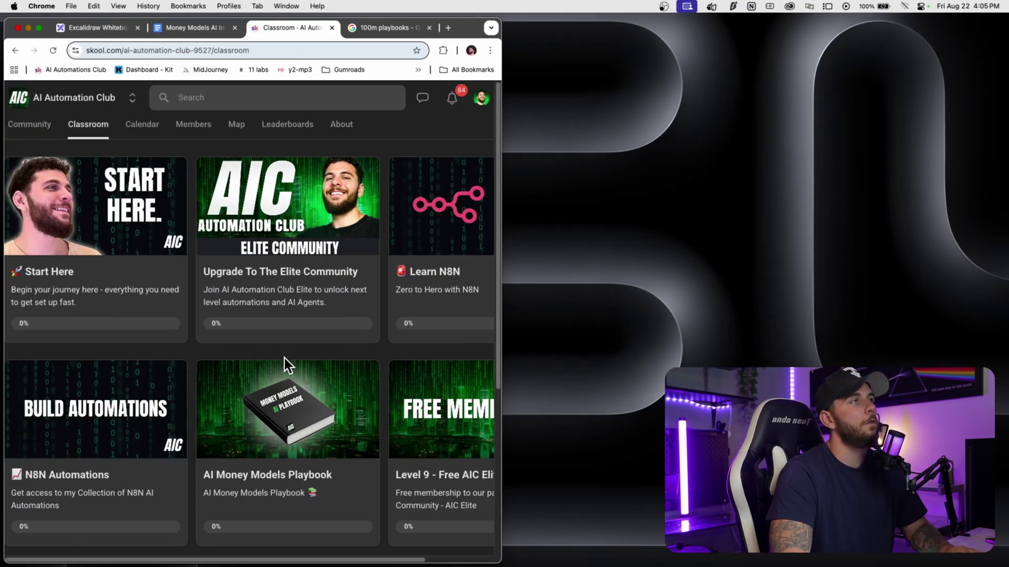
scroll(284, 359, "down", 2)
left_click(285, 358)
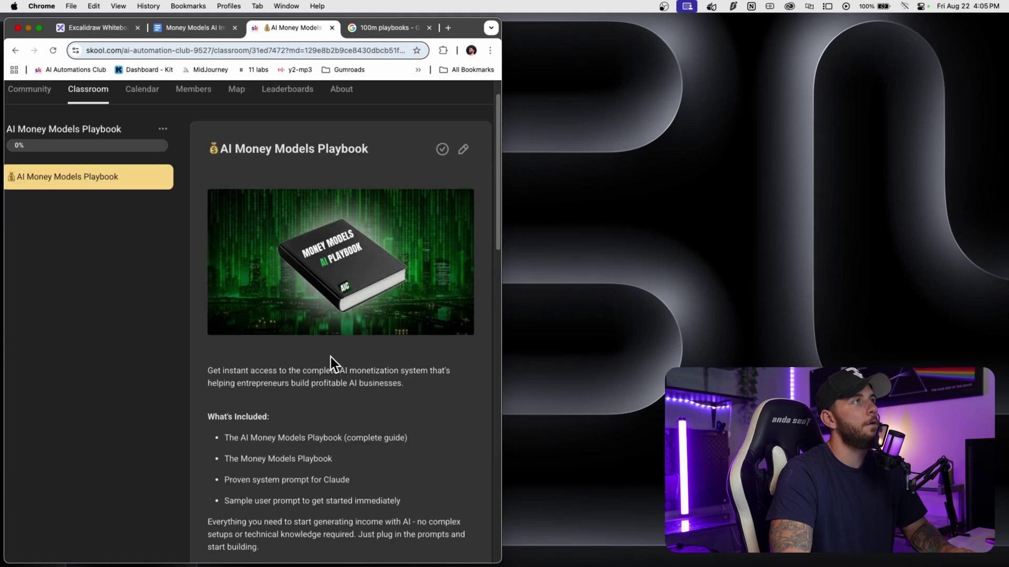
scroll(330, 358, "down", 10)
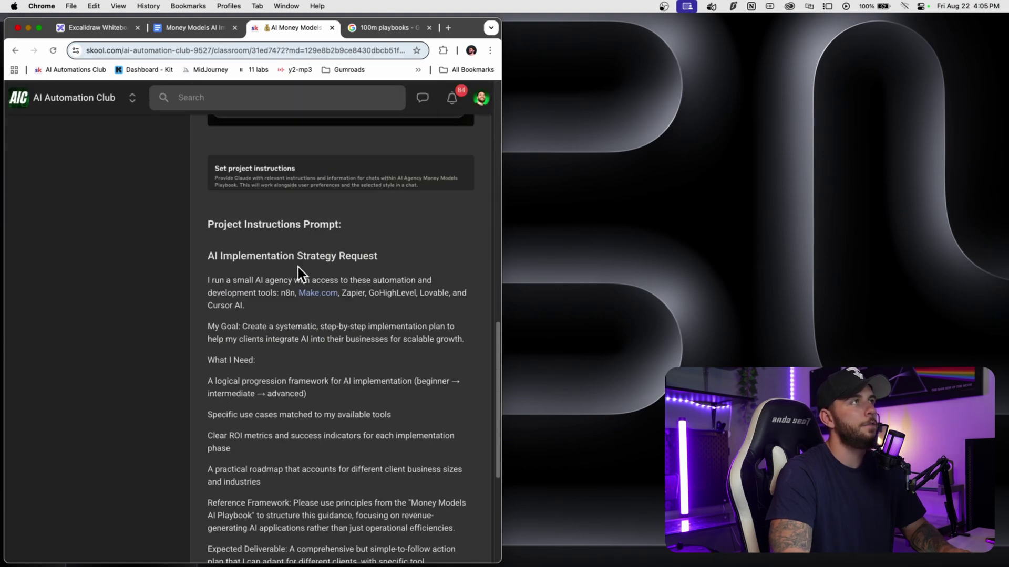
scroll(237, 285, "down", 2)
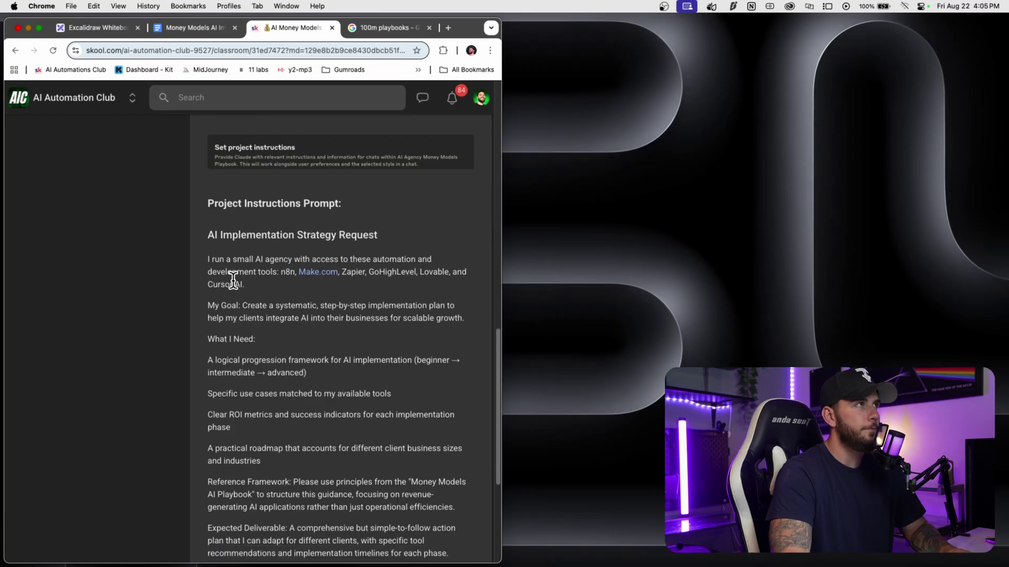
left_click_drag(207, 254, 452, 428)
scroll(295, 295, "down", 5)
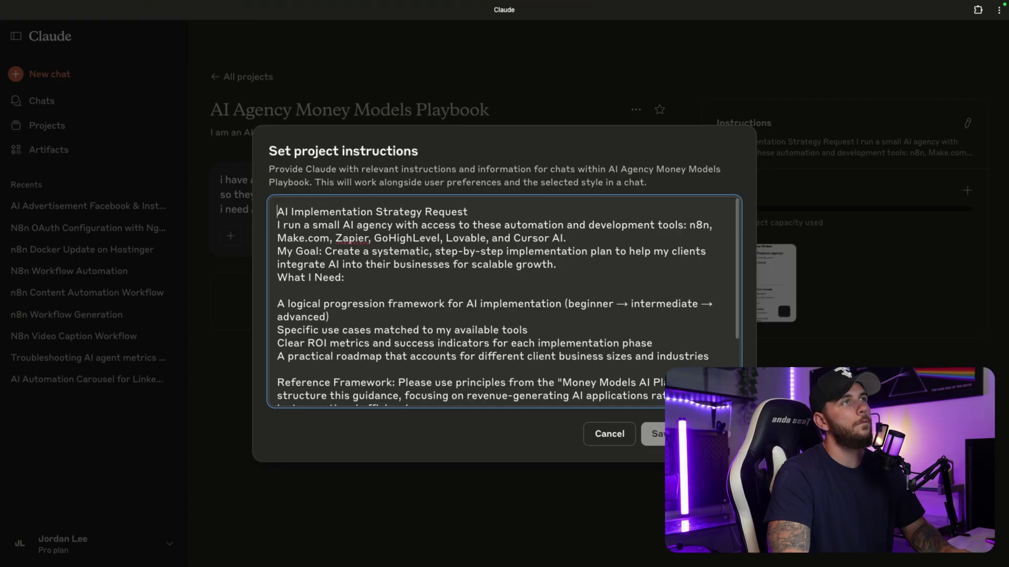
key("ctrl+a")
- Replace the project instructions with the pasted playbook prompt and save them
key("ctrl+v")
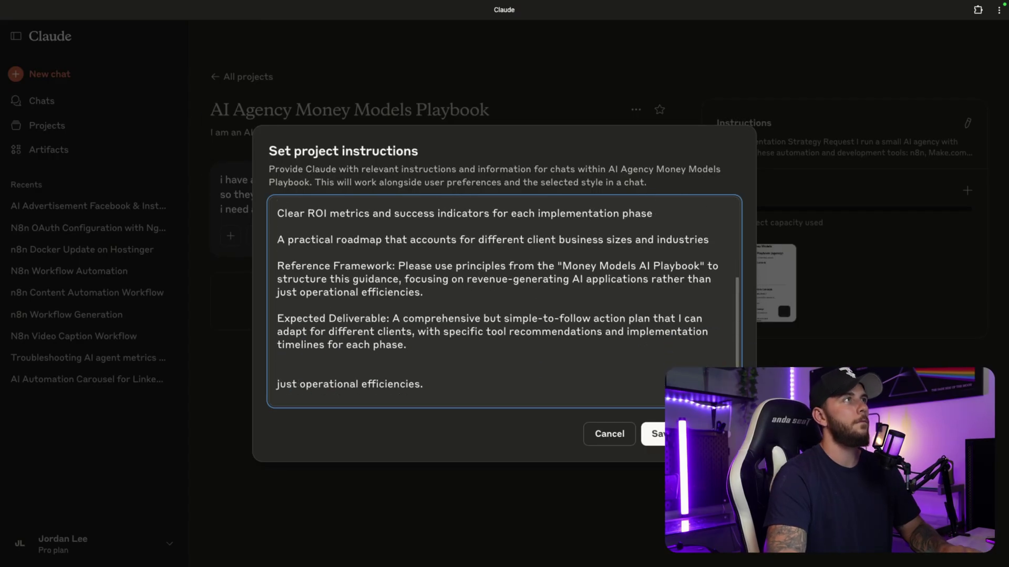
scroll(425, 346, "up", 5)
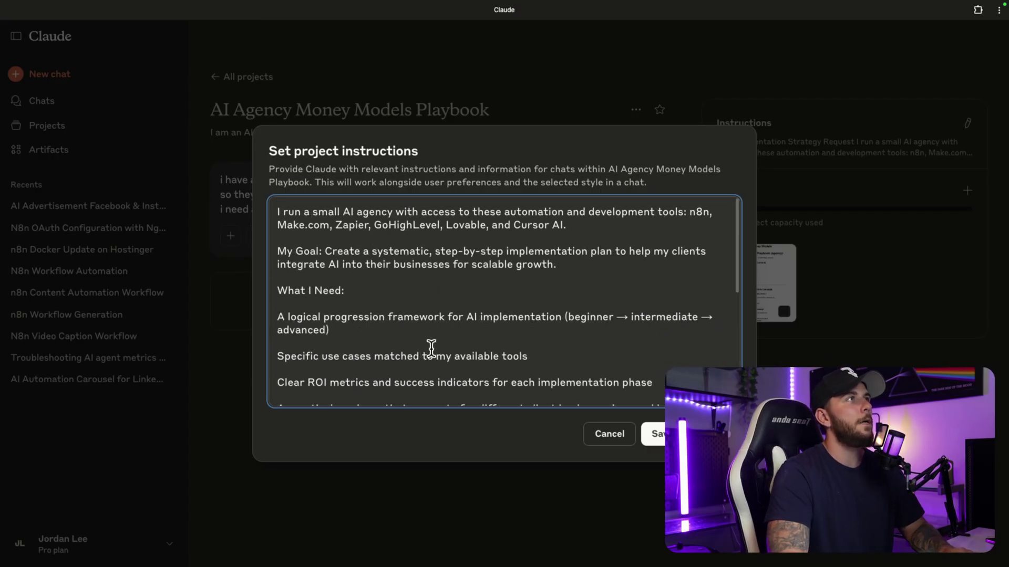
left_click(661, 446)
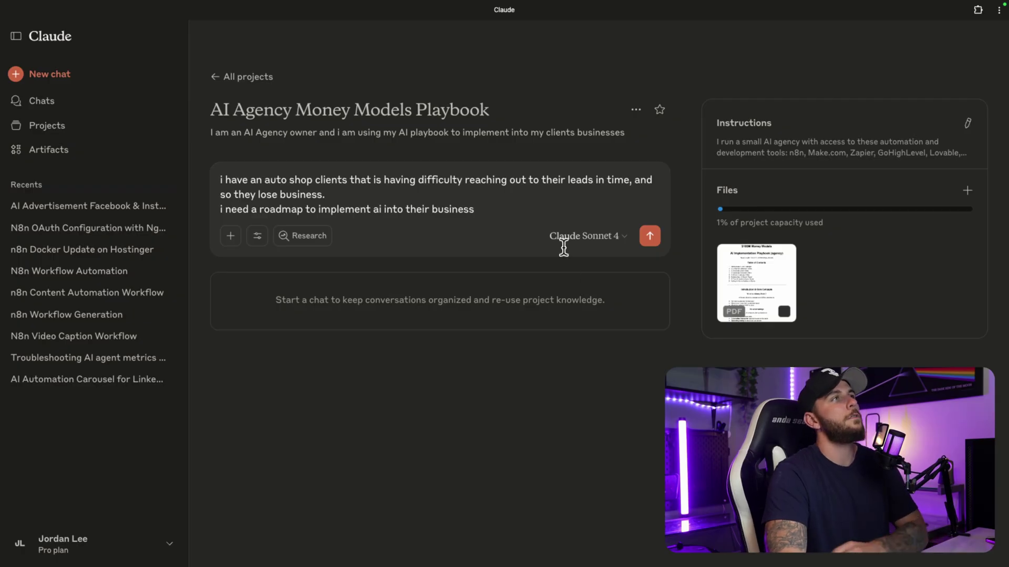
- Add a blank line after 'so they lose business.', change 'clients' to 'client', and send the auto shop request
left_click_drag(456, 209, 408, 200)
left_click(392, 195)
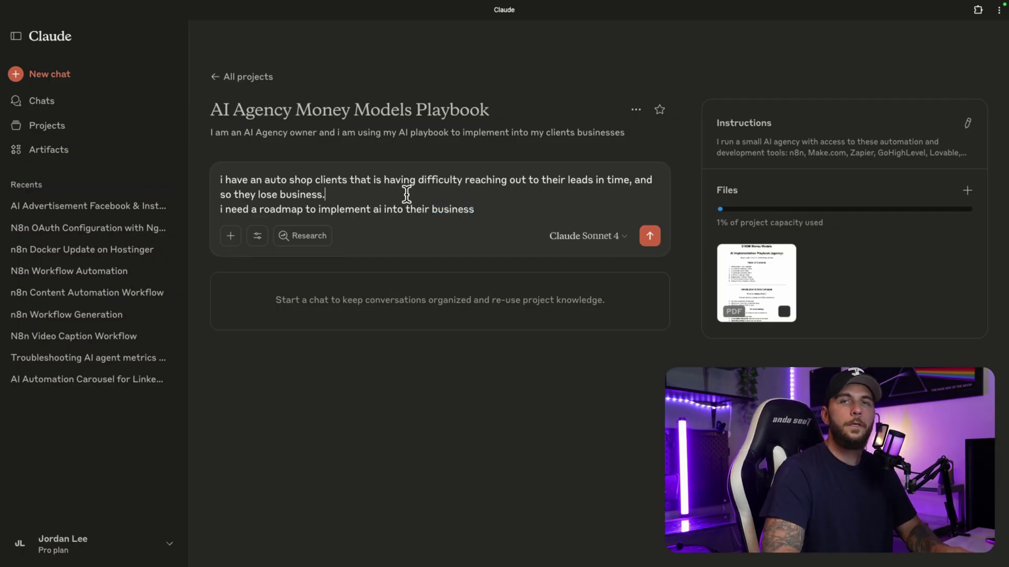
key("shift+Return")
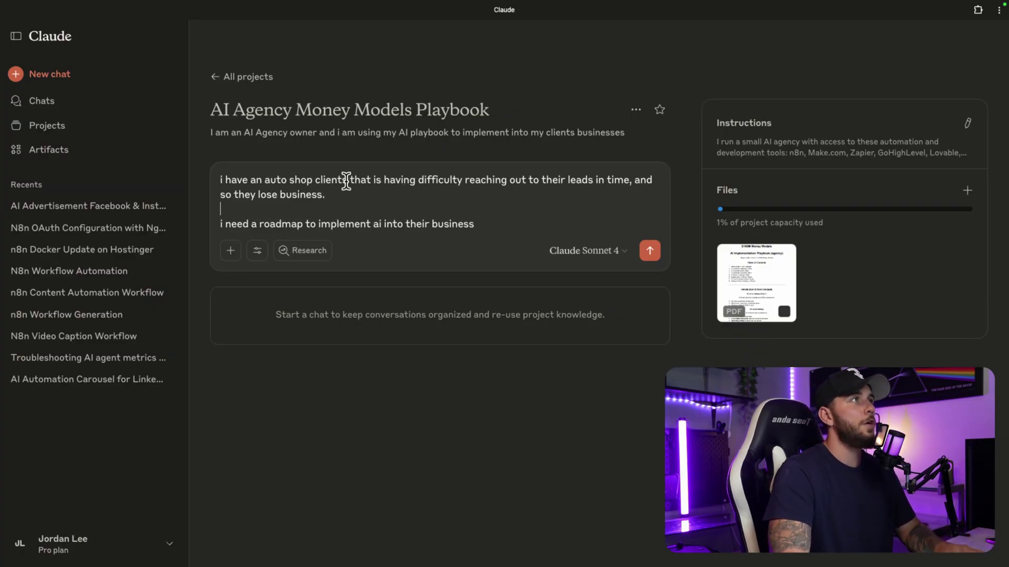
key("BackSpace")
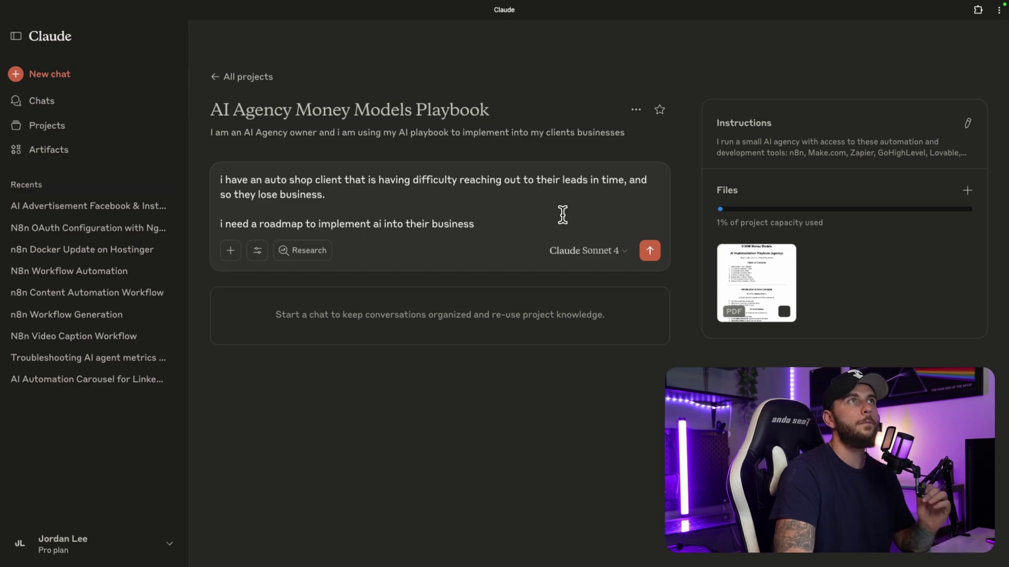
left_click(649, 250)
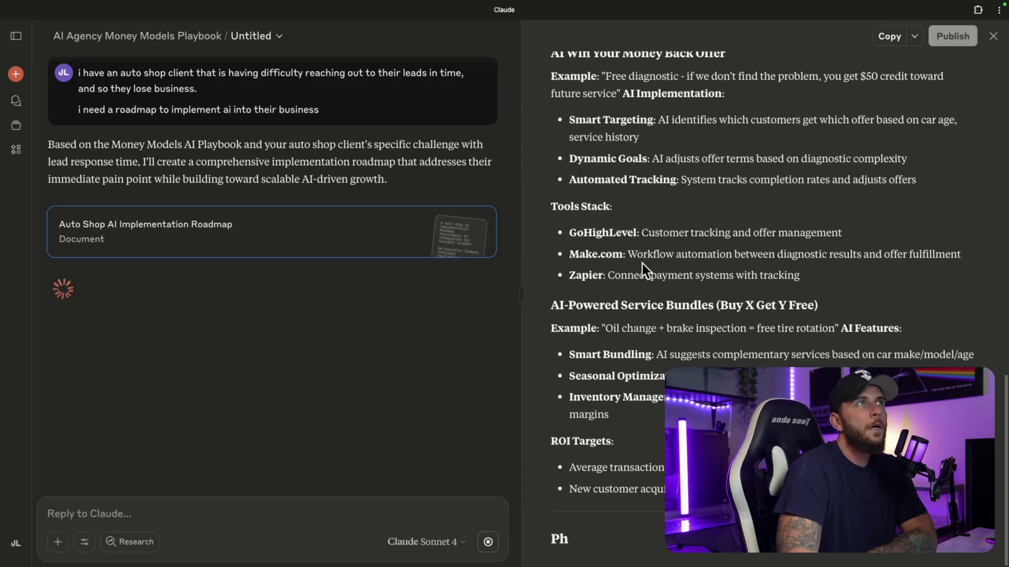
- Scroll back to the top of the streaming Auto Shop AI Implementation Roadmap
scroll(735, 289, "up", 12)
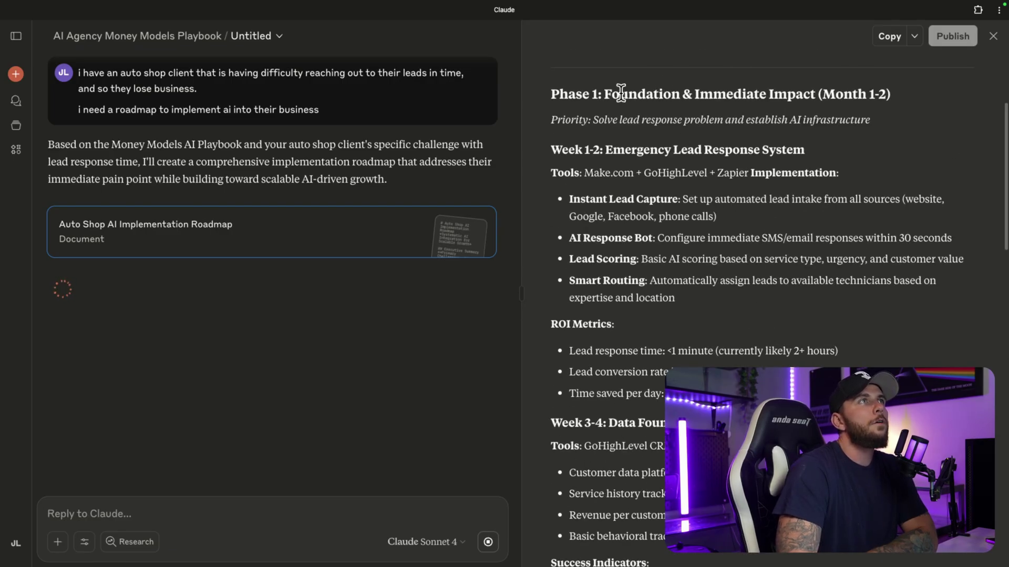
- Review Phase 1 by highlighting its heading, lead response priority, Emergency Lead Response System and Smart Routing
left_click_drag(621, 94, 655, 96)
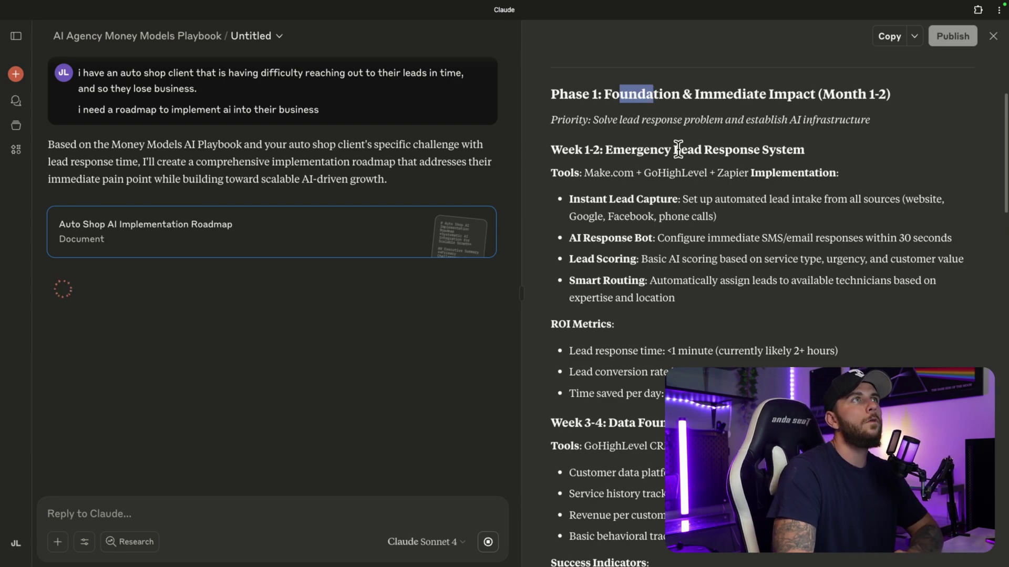
left_click_drag(617, 120, 797, 125)
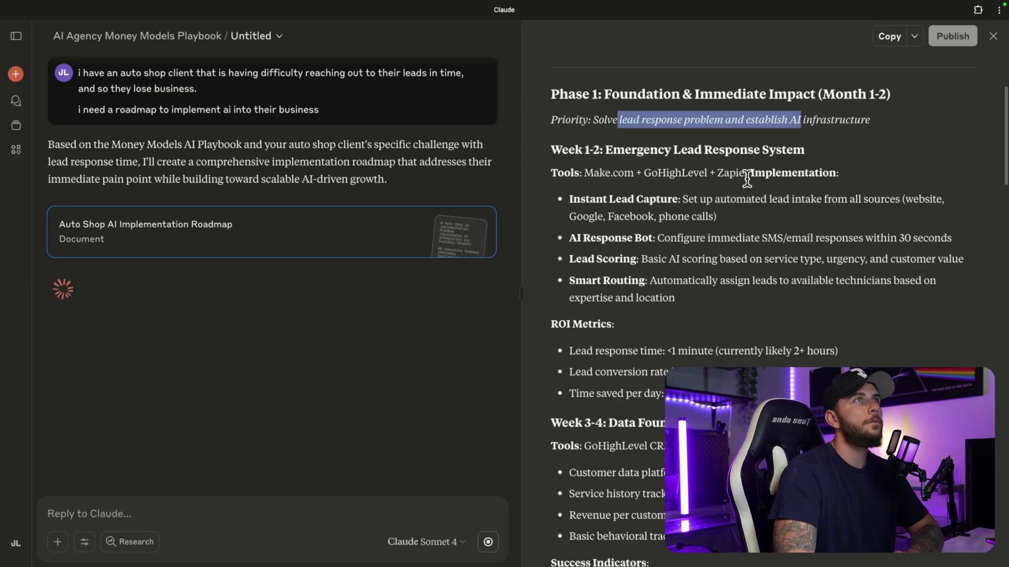
left_click_drag(624, 150, 755, 161)
left_click(703, 195)
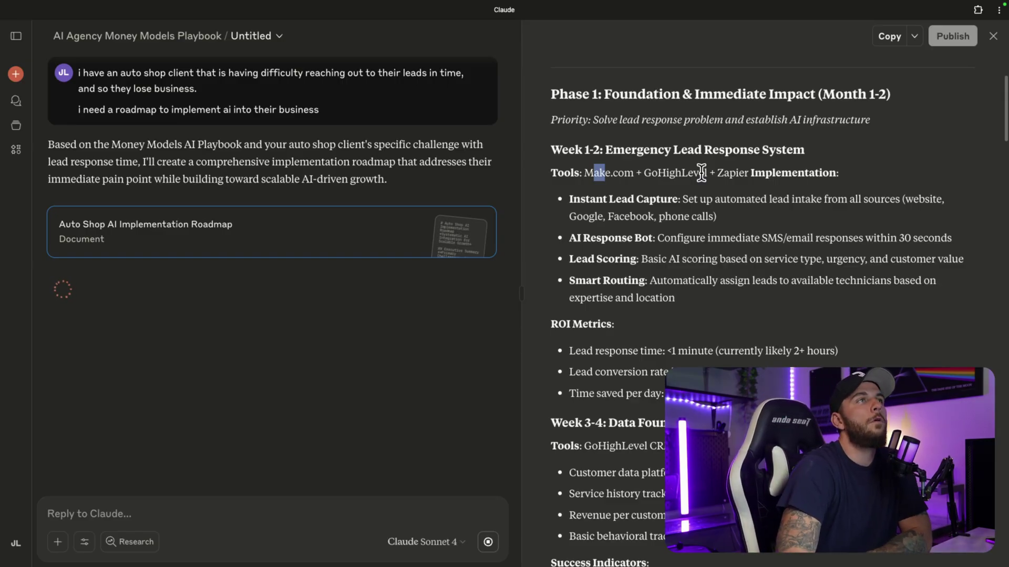
left_click(675, 297)
left_click_drag(674, 298, 653, 281)
left_click(649, 259)
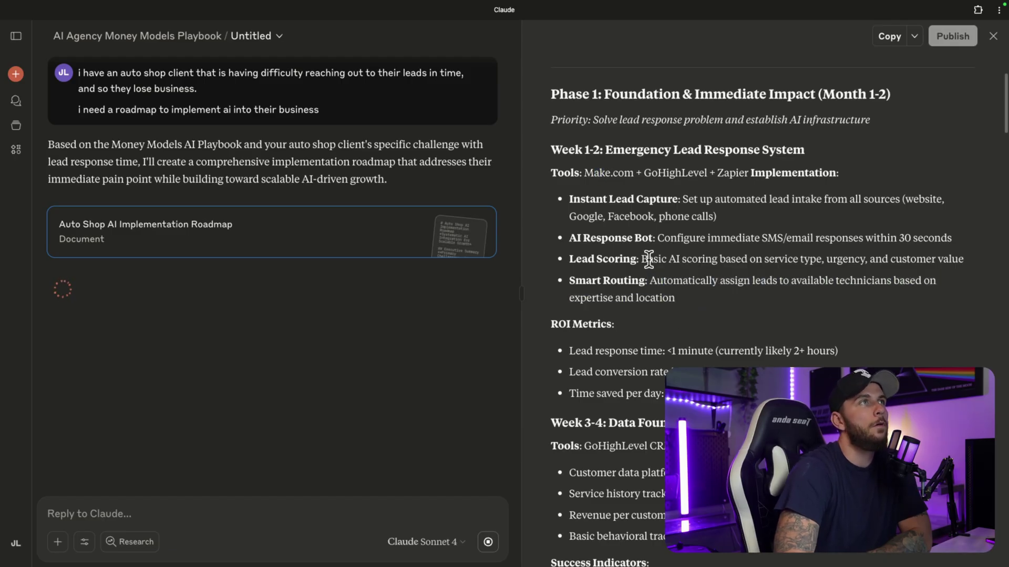
left_click_drag(608, 239, 636, 263)
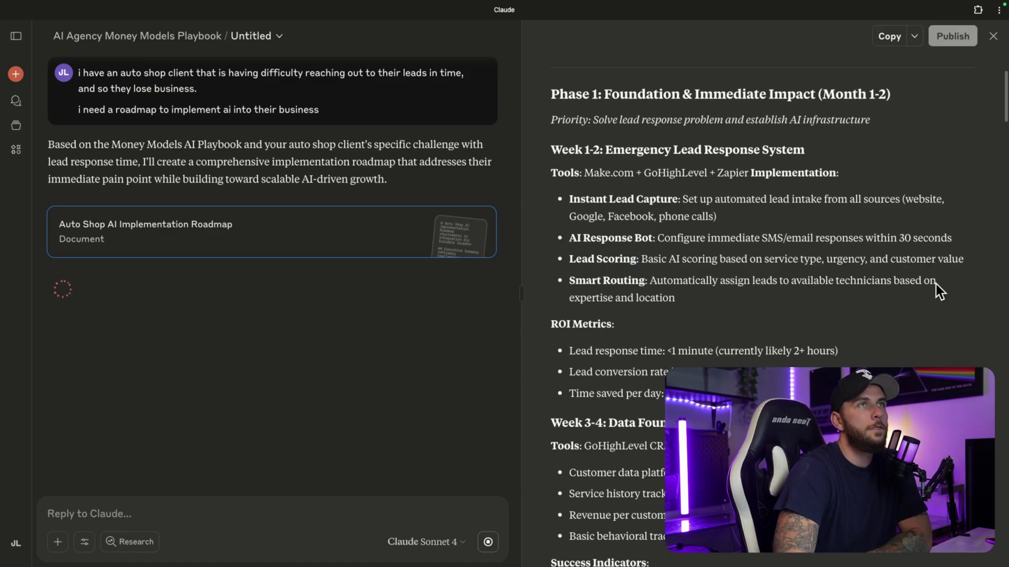
scroll(772, 366, "down", 3)
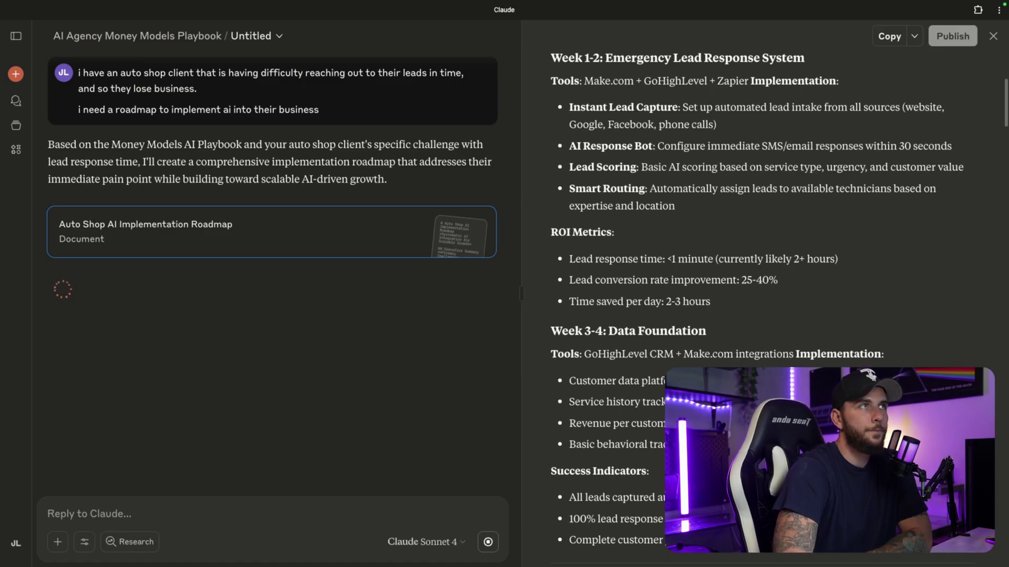
scroll(765, 301, "up", 3)
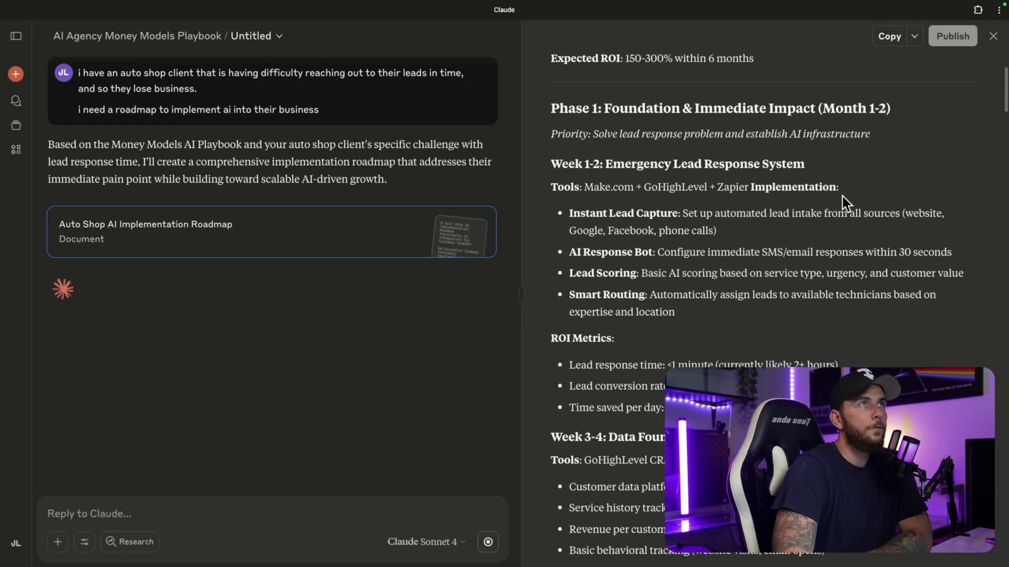
- Highlight the Week 1-2 Tools line, Instant Lead Capture description and lead response time target
left_click_drag(843, 197, 550, 186)
left_click(705, 231)
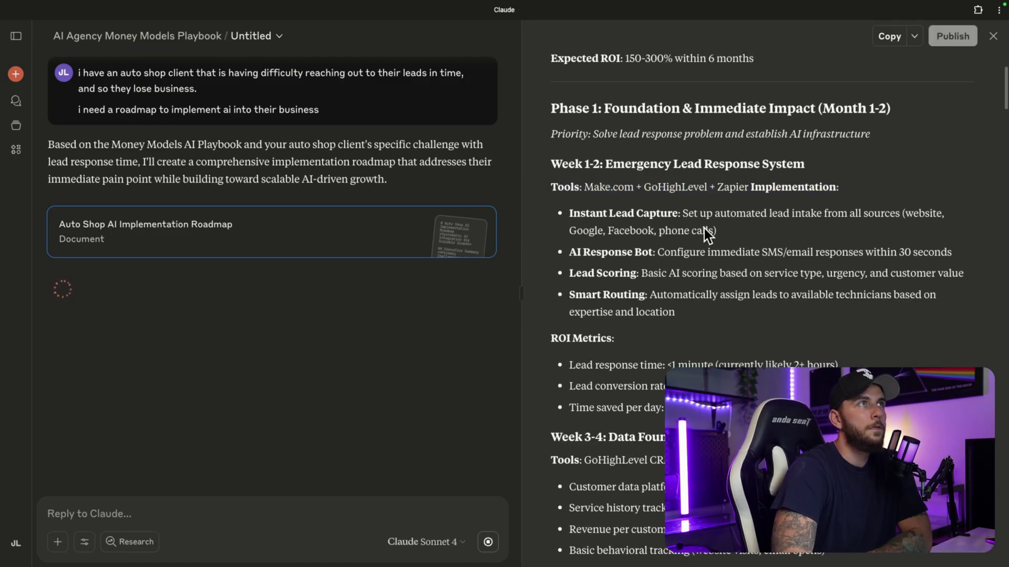
left_click_drag(724, 232, 681, 212)
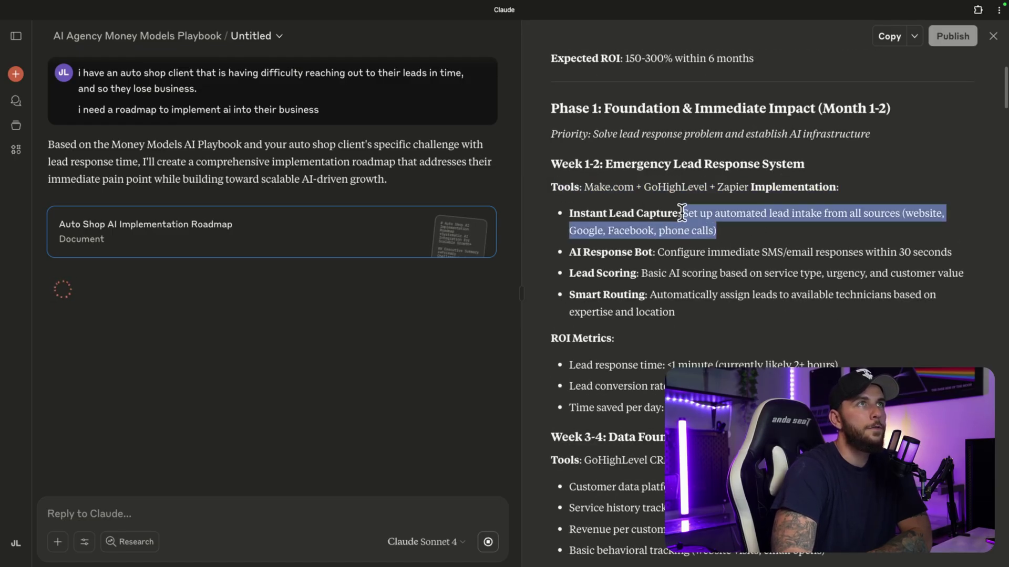
left_click(759, 223)
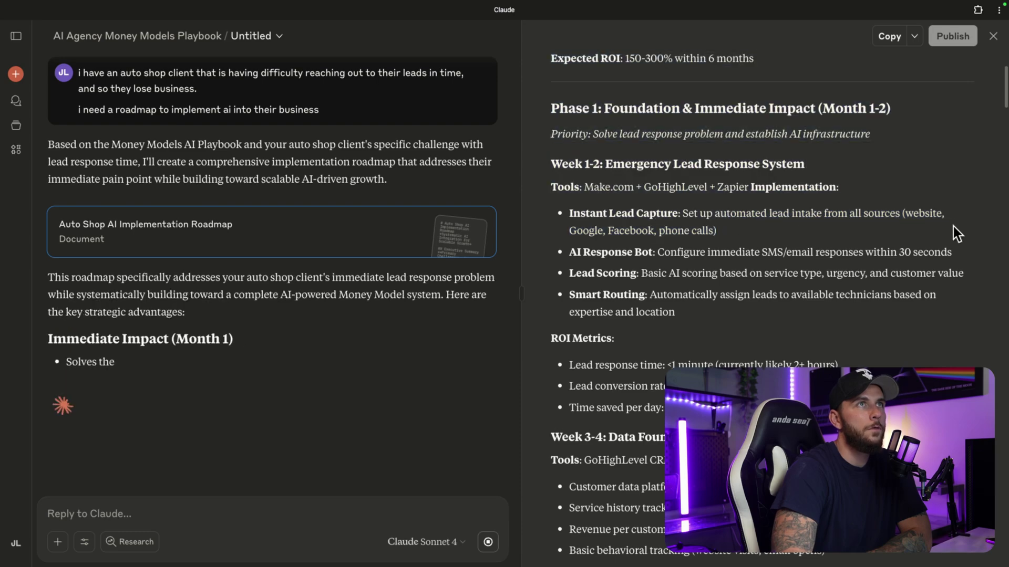
scroll(733, 303, "down", 1)
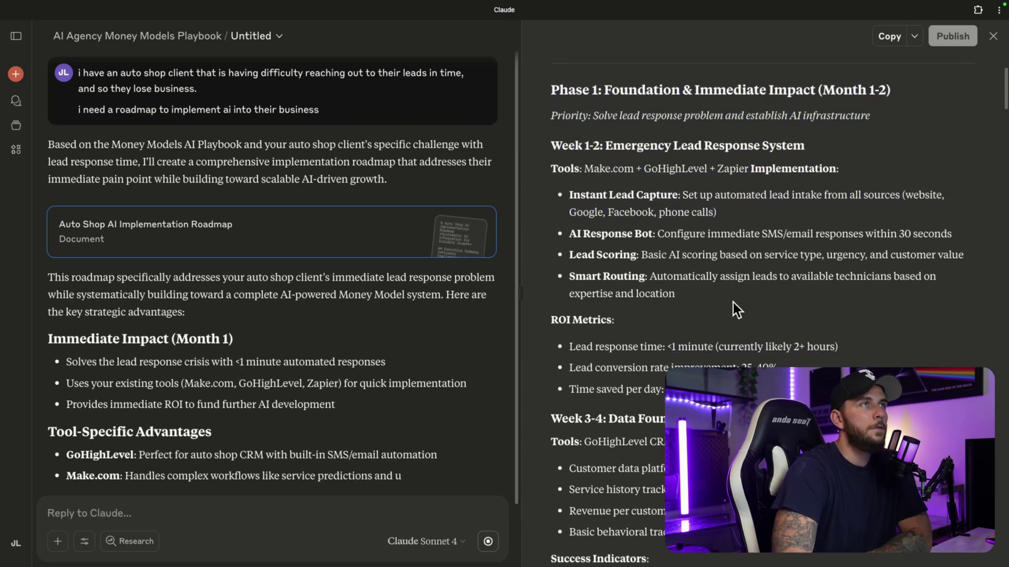
scroll(746, 330, "down", 3)
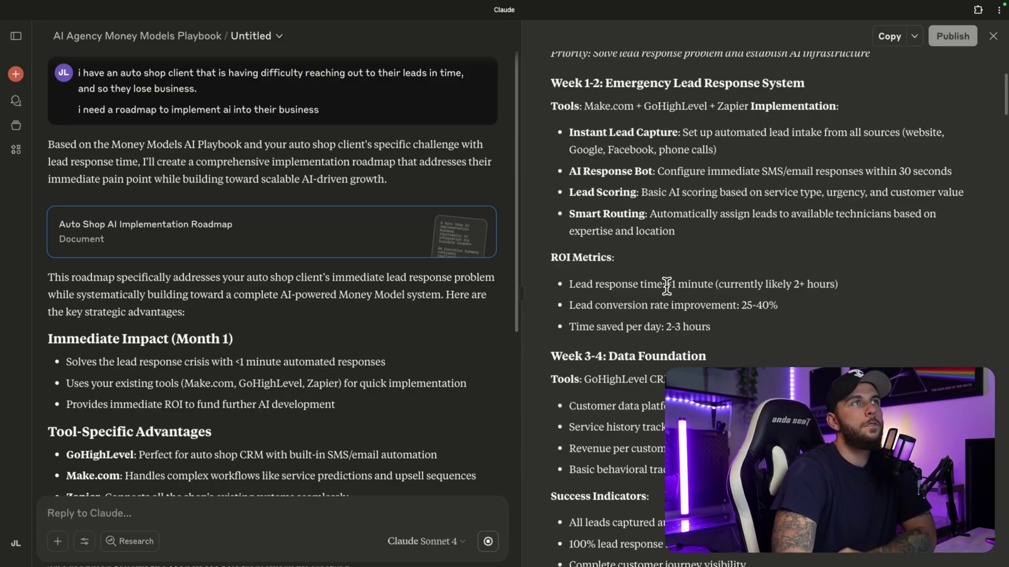
left_click_drag(666, 288, 777, 284)
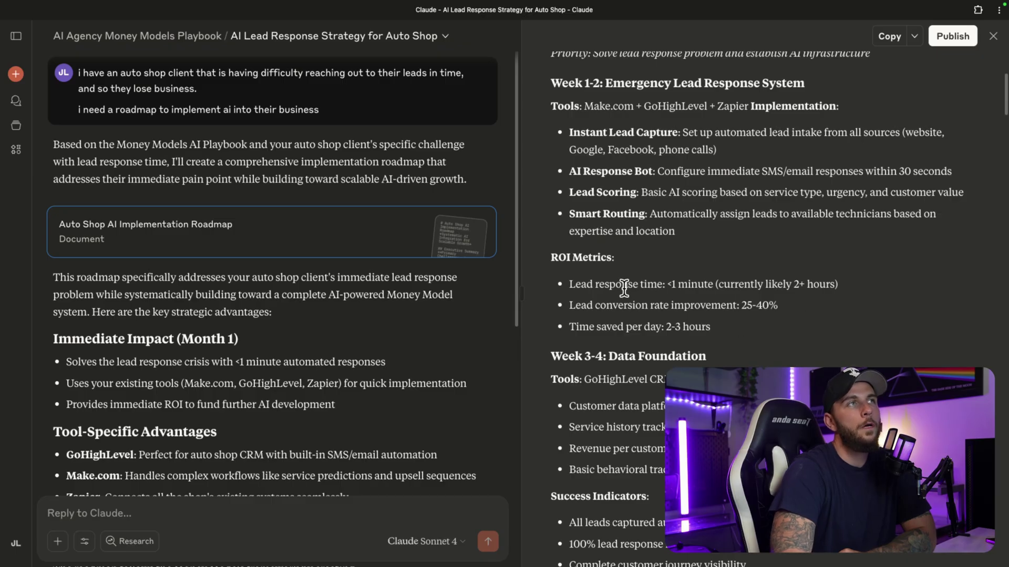
- Highlight the Lead response time ROI metric, then scroll down to the Week 3-4 Data Foundation section
left_click_drag(644, 284, 692, 285)
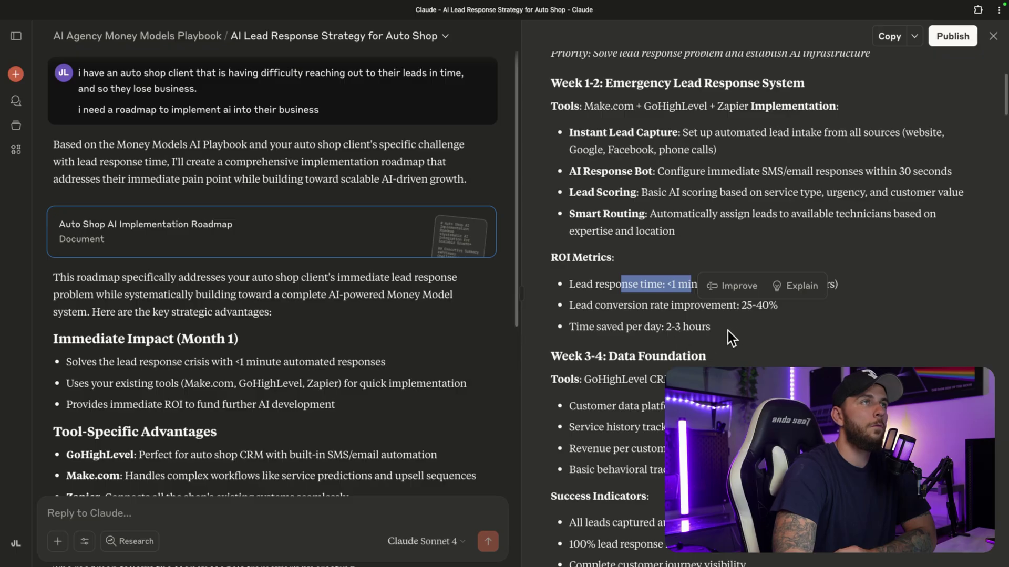
left_click(719, 318)
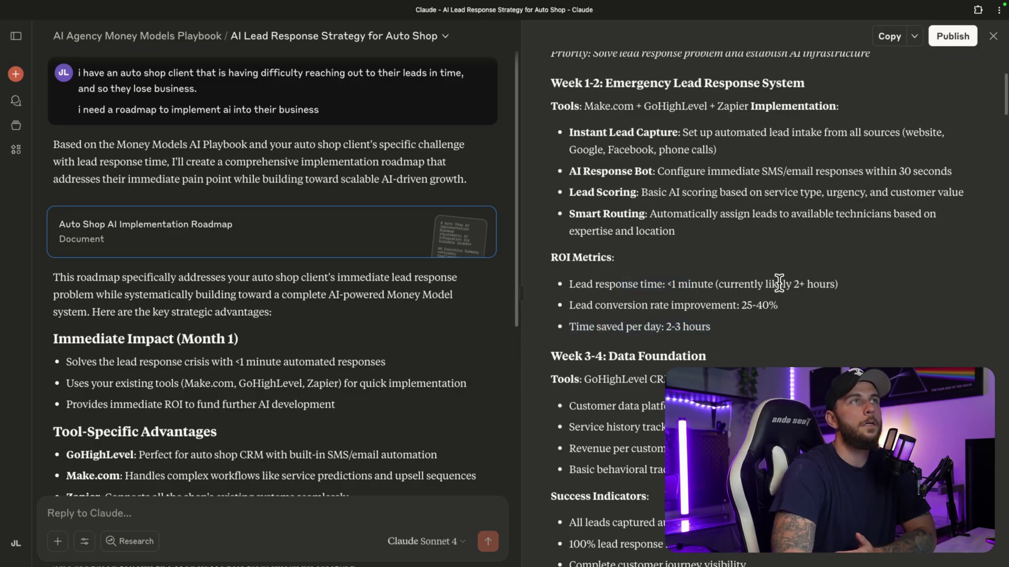
left_click_drag(777, 284, 794, 284)
left_click(786, 323)
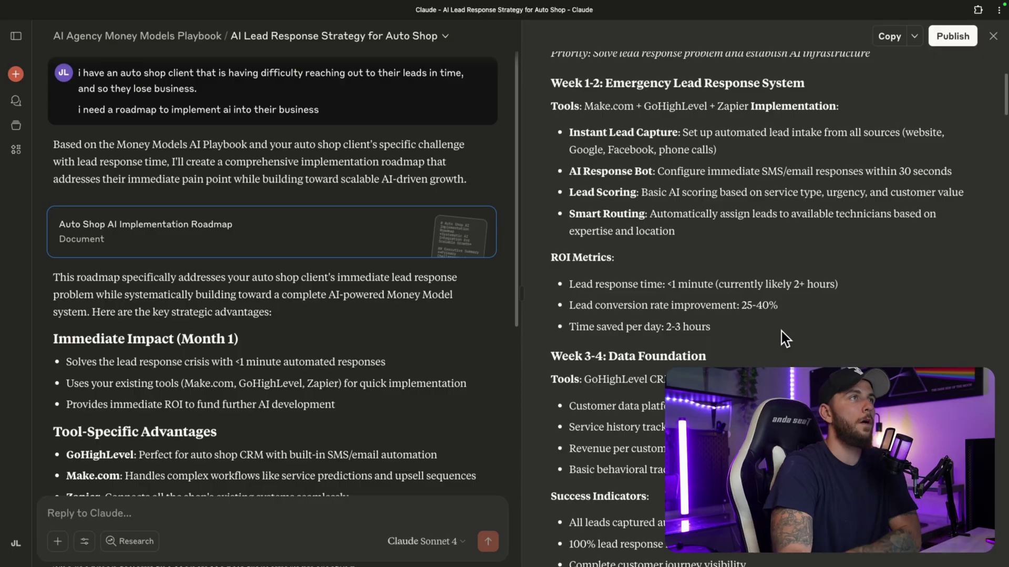
left_click(715, 340)
scroll(720, 336, "down", 2)
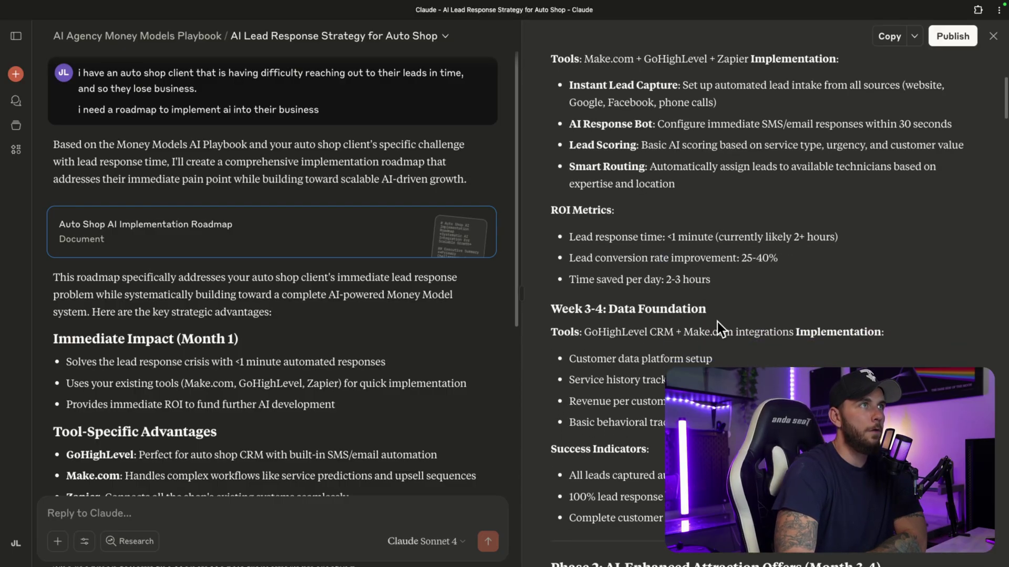
scroll(717, 322, "down", 1)
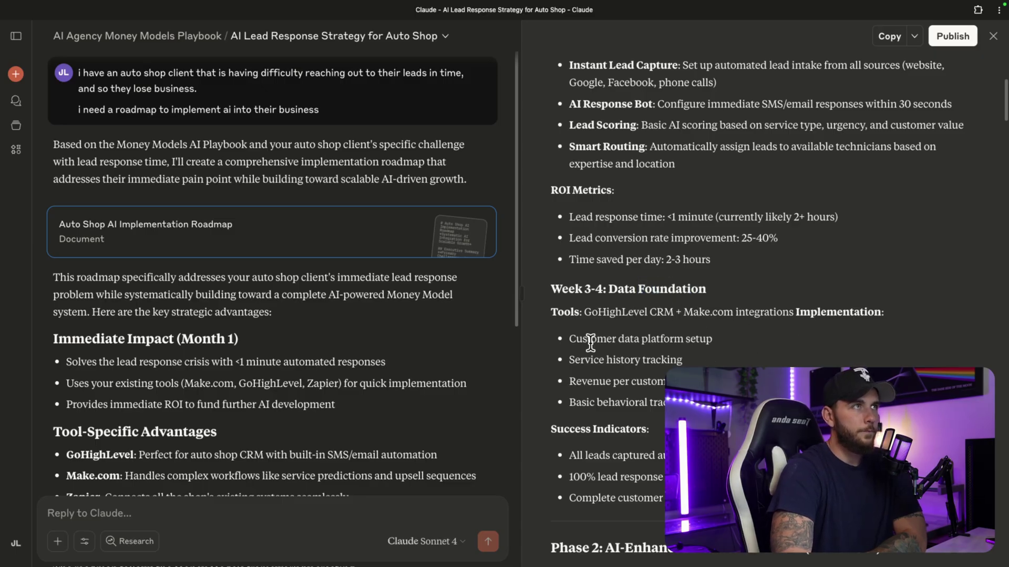
- Read Phase 2, highlighting its heading and the Smart Bundling description
scroll(647, 339, "down", 10)
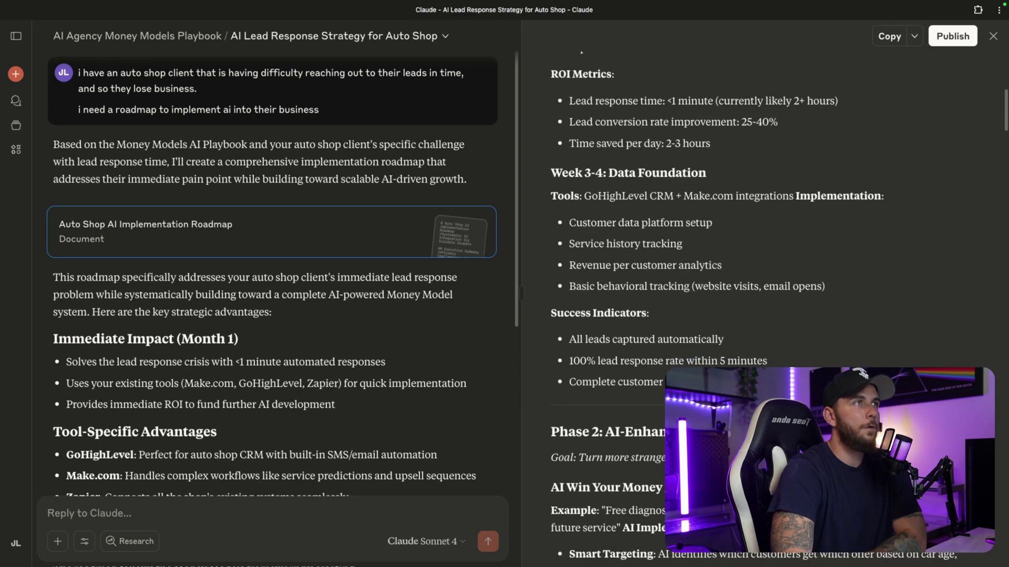
scroll(724, 347, "down", 1)
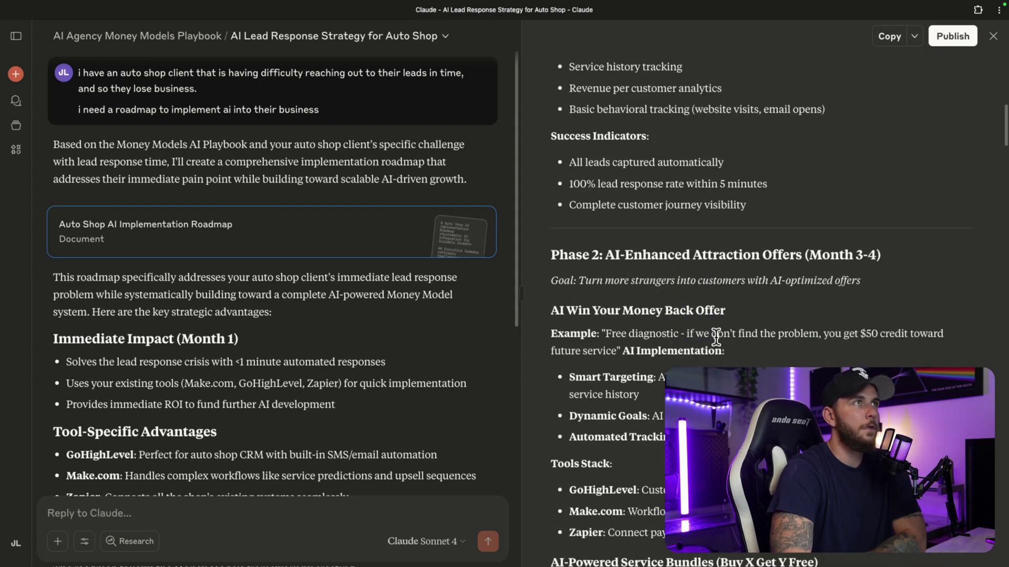
left_click_drag(681, 257, 762, 254)
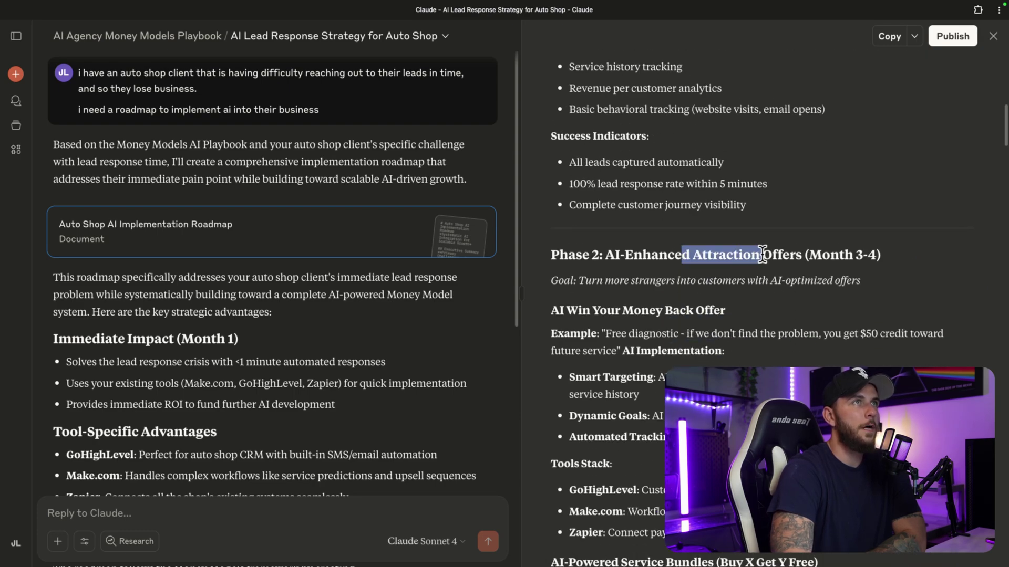
left_click(837, 275)
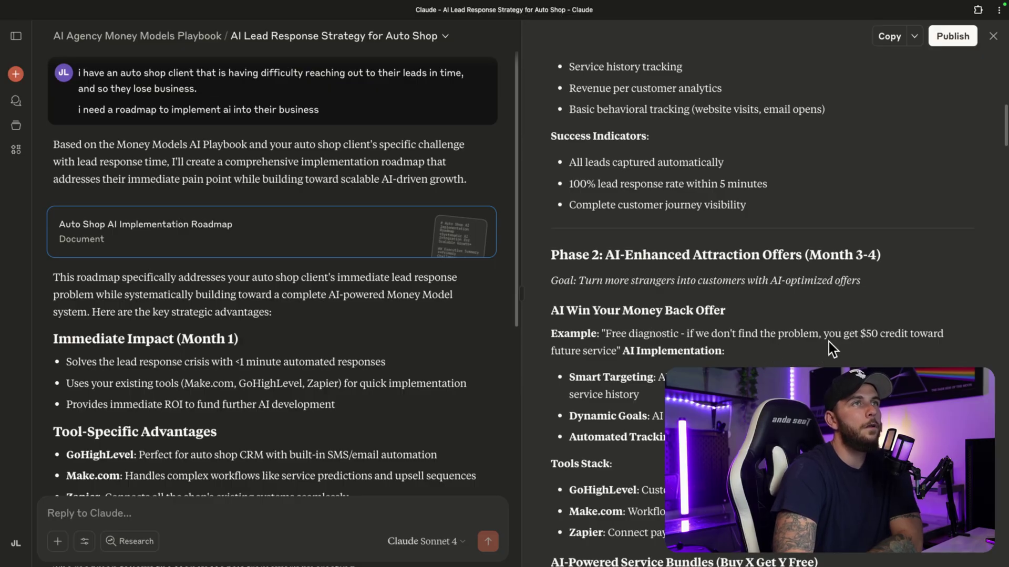
scroll(721, 361, "down", 3)
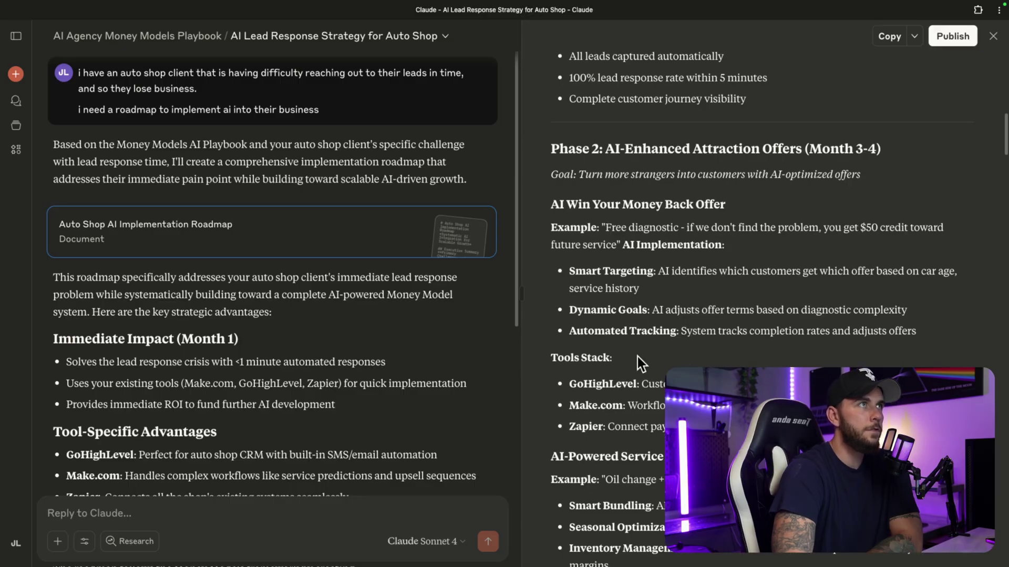
scroll(716, 332, "down", 3)
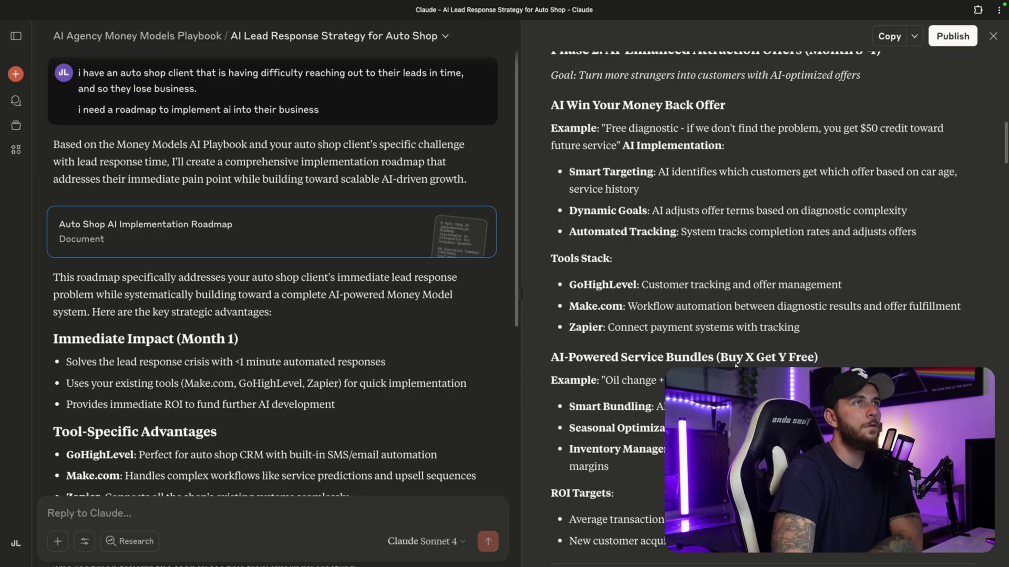
scroll(675, 272, "down", 3)
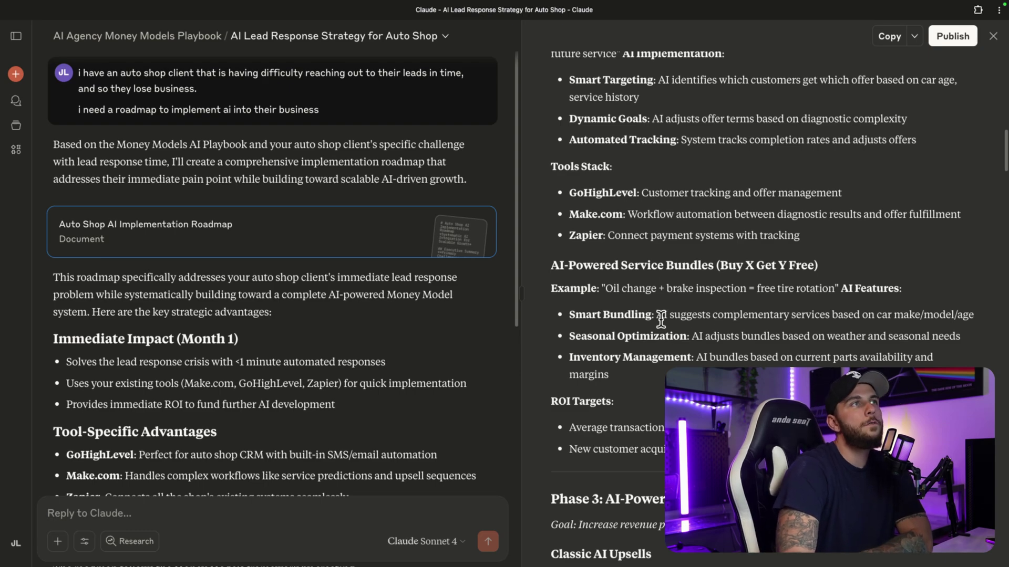
left_click_drag(638, 315, 625, 336)
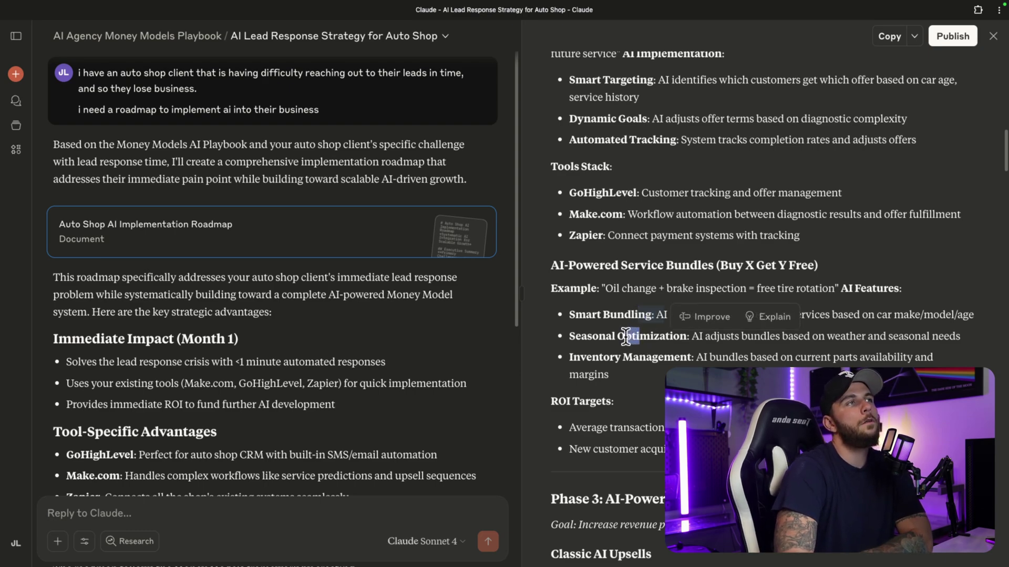
left_click(658, 386)
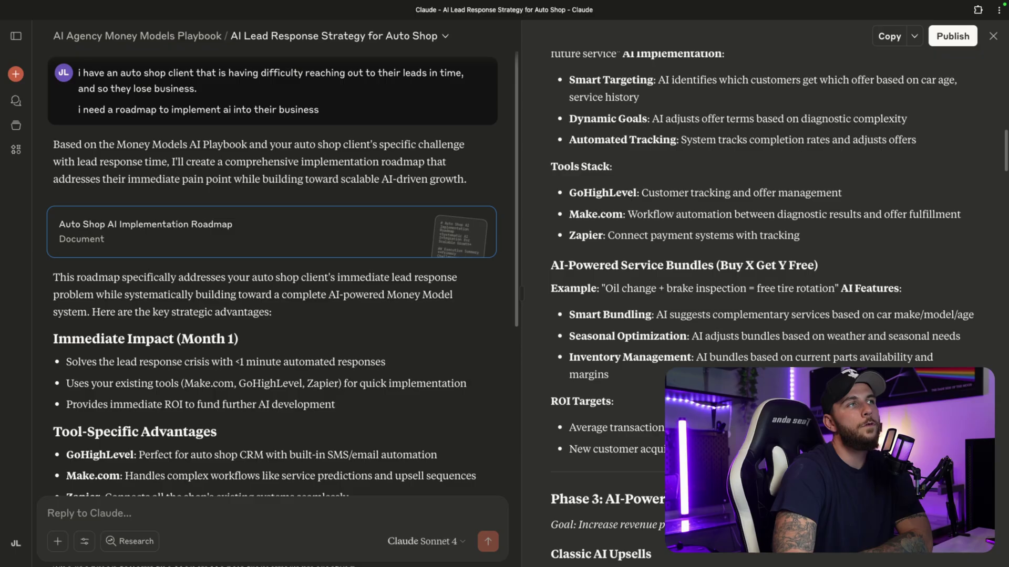
- Scroll on through the roadmap to the AI Maintenance Membership Program heading
scroll(658, 386, "down", 1)
scroll(762, 307, "down", 2)
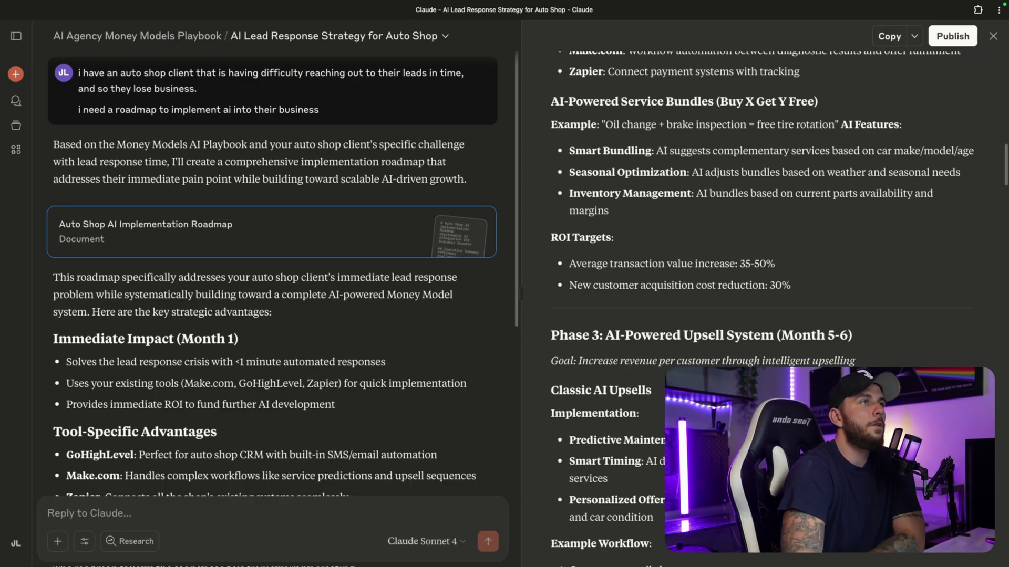
scroll(742, 367, "down", 5)
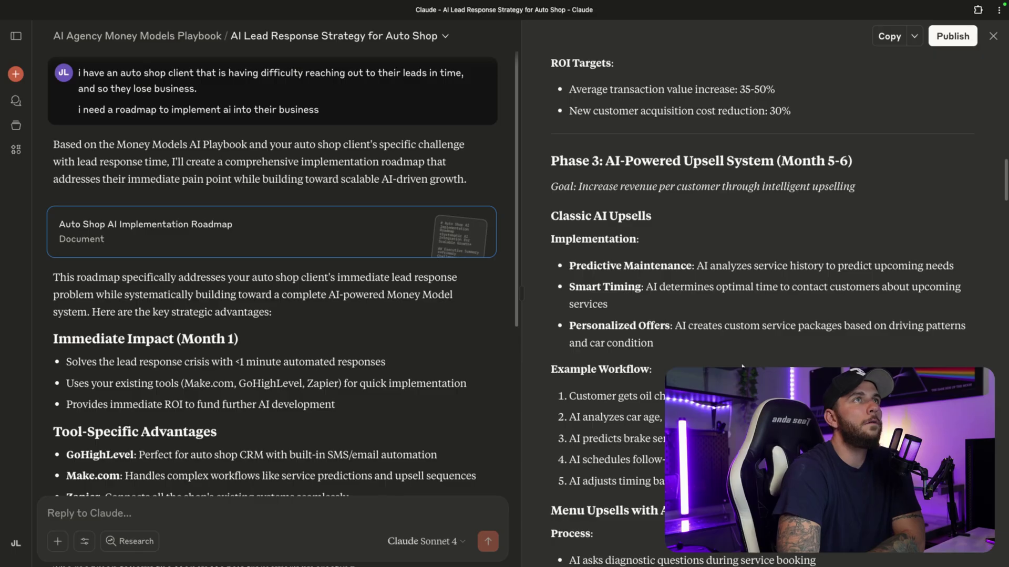
scroll(752, 244, "down", 2)
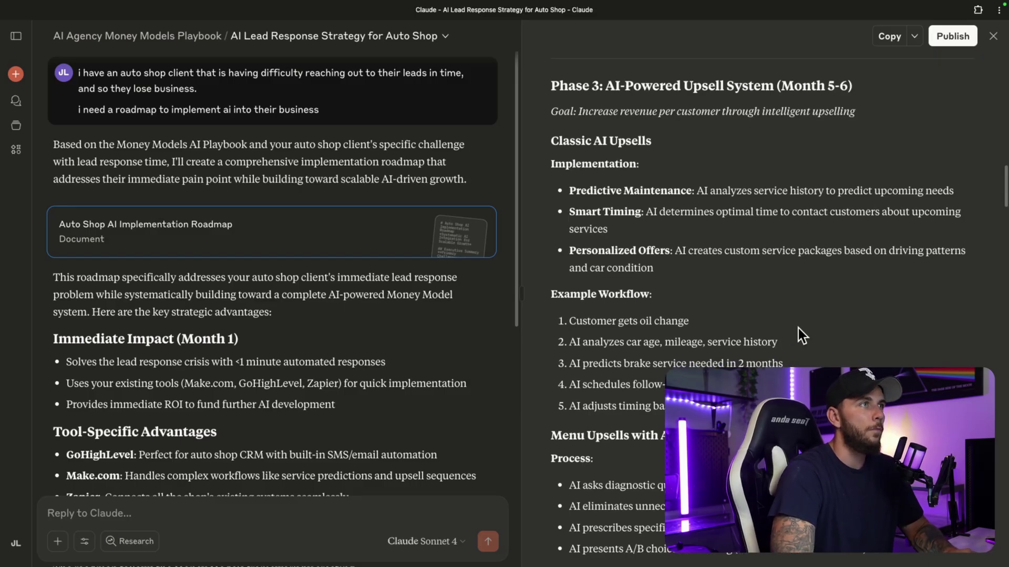
scroll(799, 331, "down", 2)
scroll(796, 339, "down", 2)
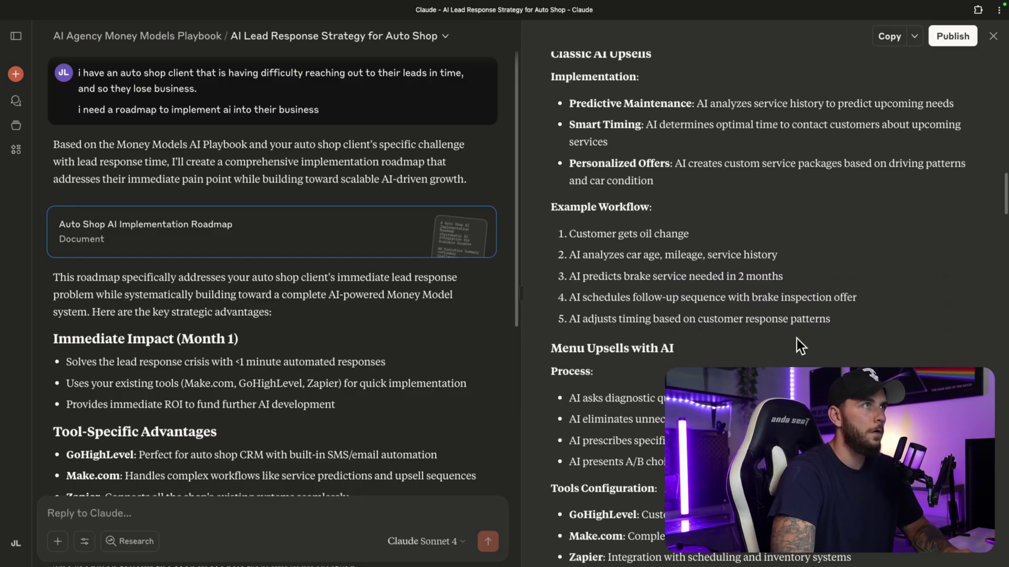
scroll(714, 329, "down", 4)
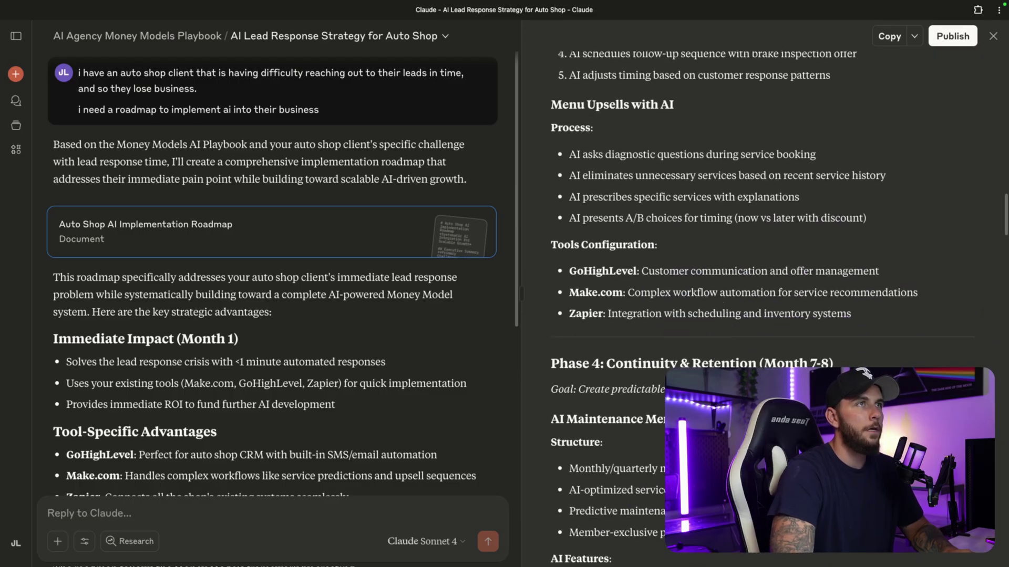
scroll(762, 295, "down", 1)
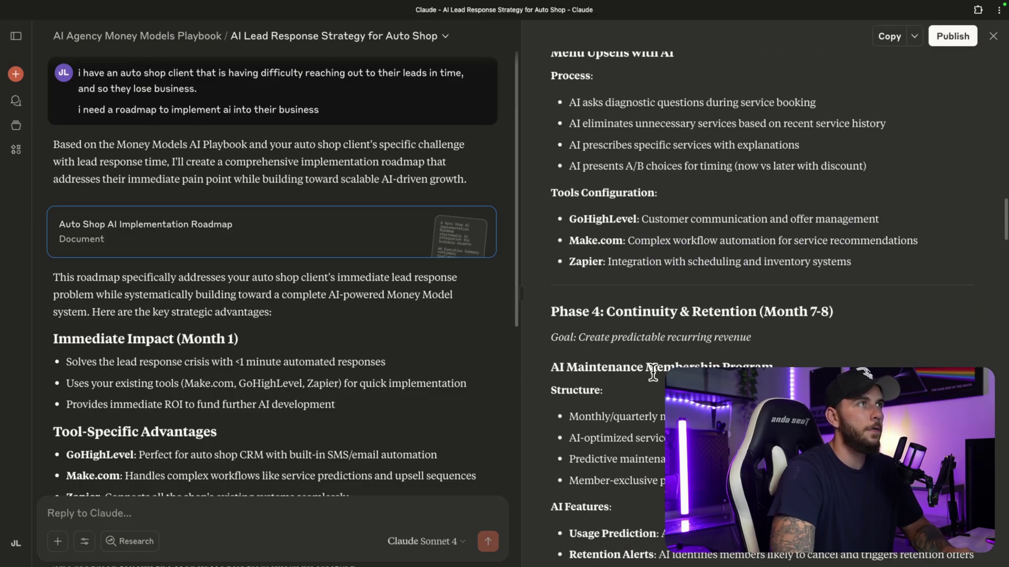
left_click_drag(572, 366, 615, 368)
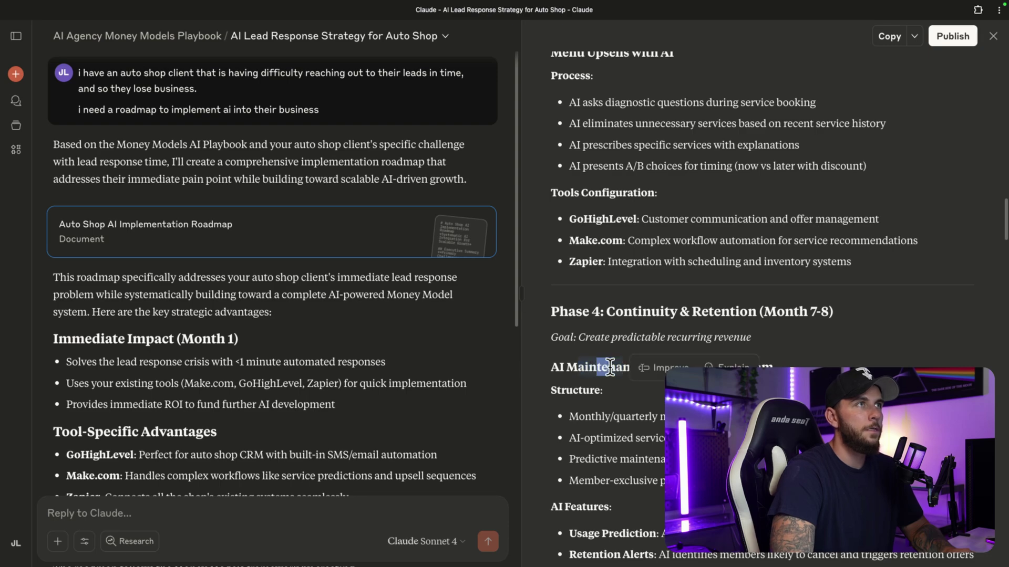
left_click(647, 413)
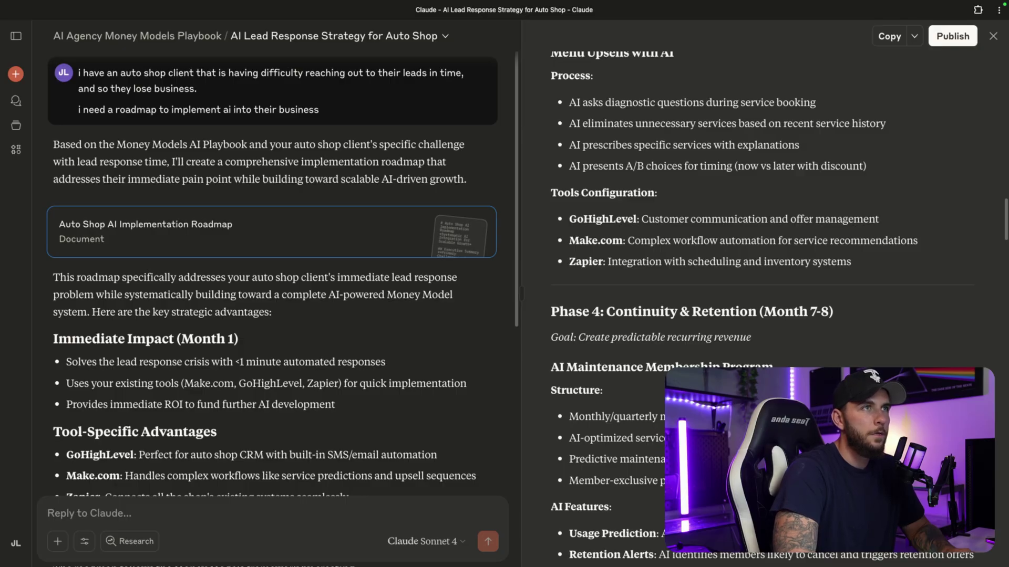
- Highlight the membership's scheduling, predictive maintenance and member pricing bullets, then scroll to the Tool-Specific Implementation Guide
left_click_drag(572, 458, 588, 441)
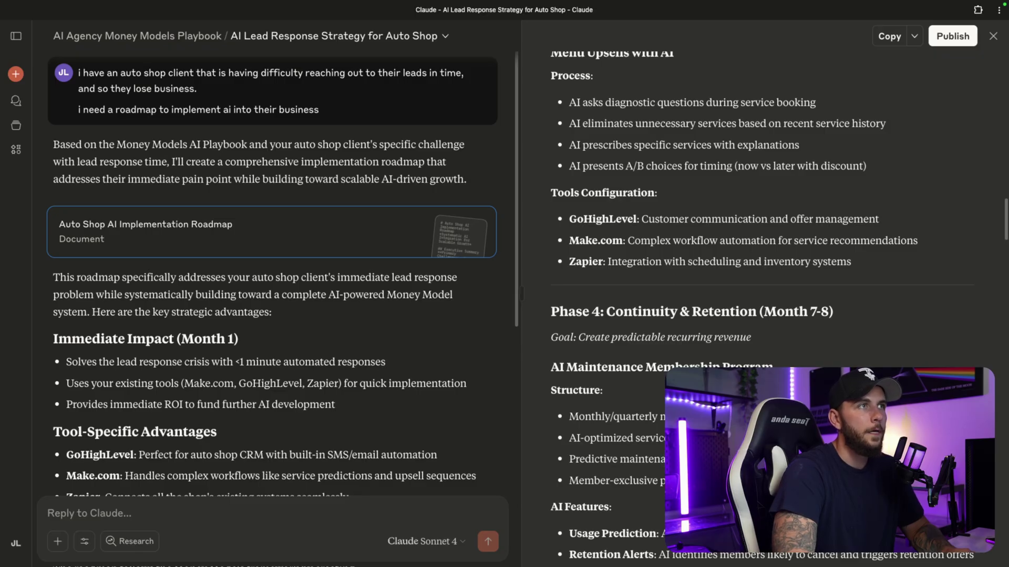
left_click_drag(570, 460, 683, 460)
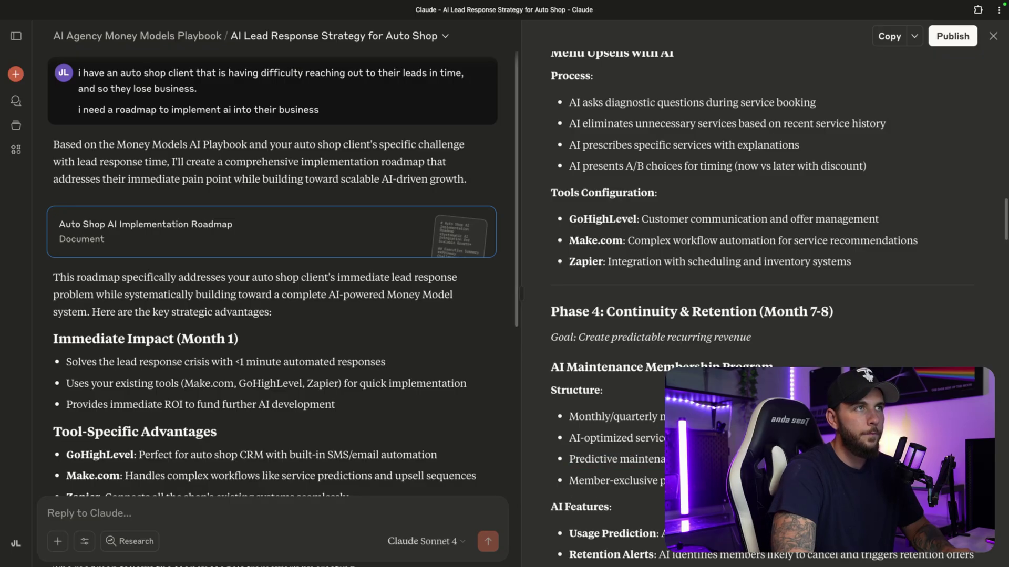
left_click_drag(570, 480, 683, 480)
left_click(628, 439)
scroll(652, 444, "down", 4)
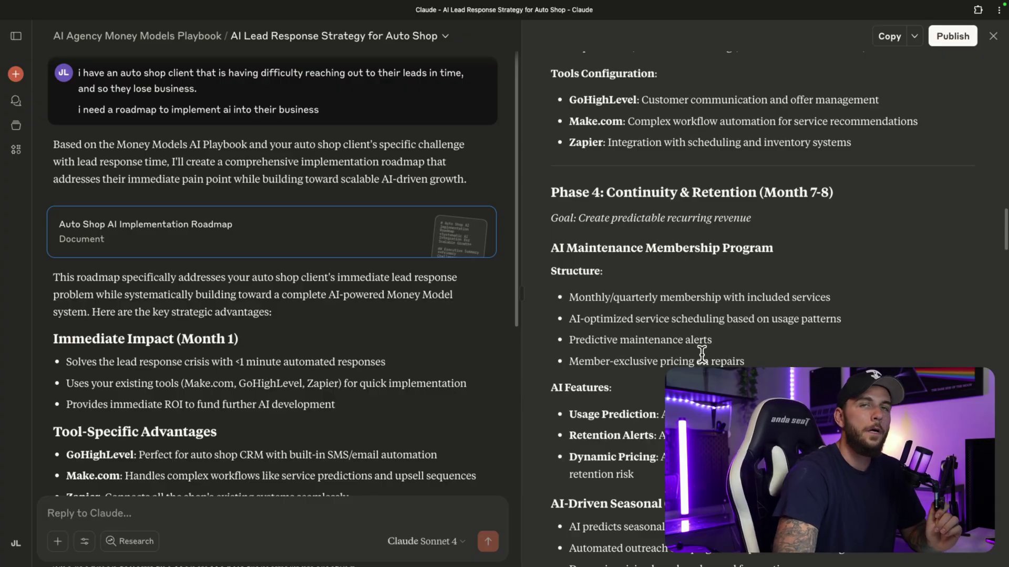
scroll(705, 347, "down", 5)
scroll(706, 347, "down", 9)
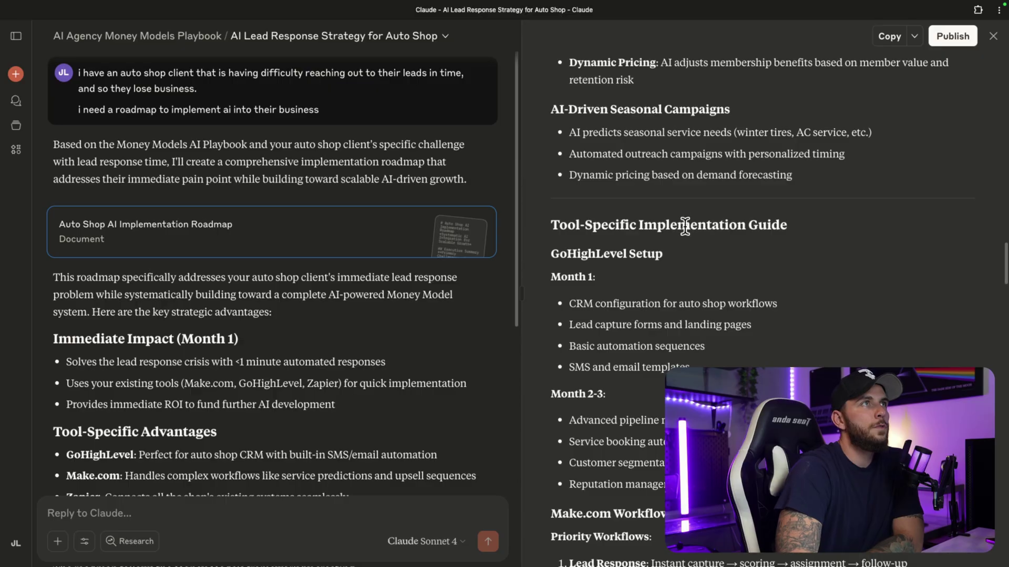
triple_click(667, 250)
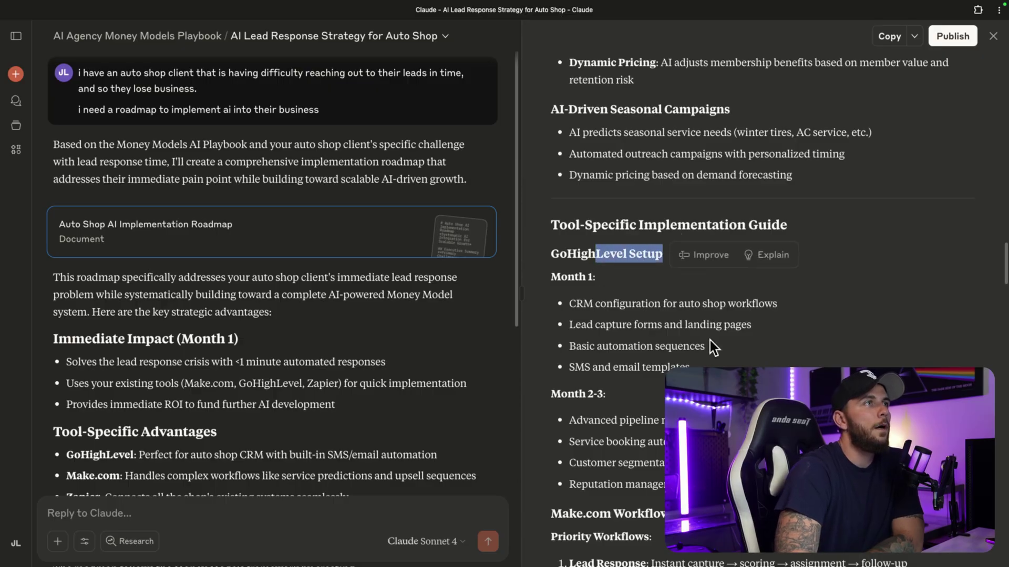
scroll(710, 343, "down", 2)
scroll(710, 367, "down", 10)
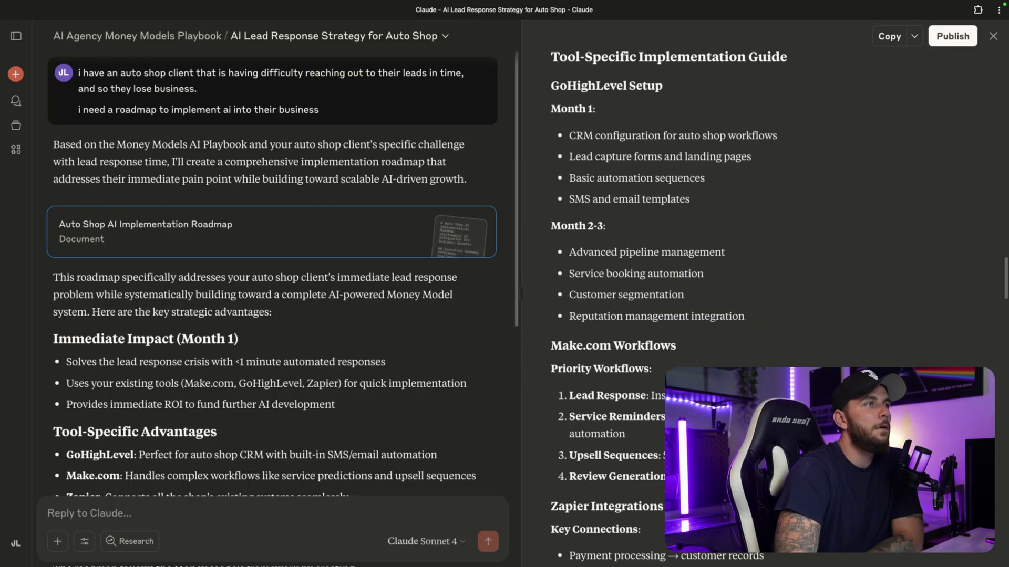
scroll(750, 311, "down", 3)
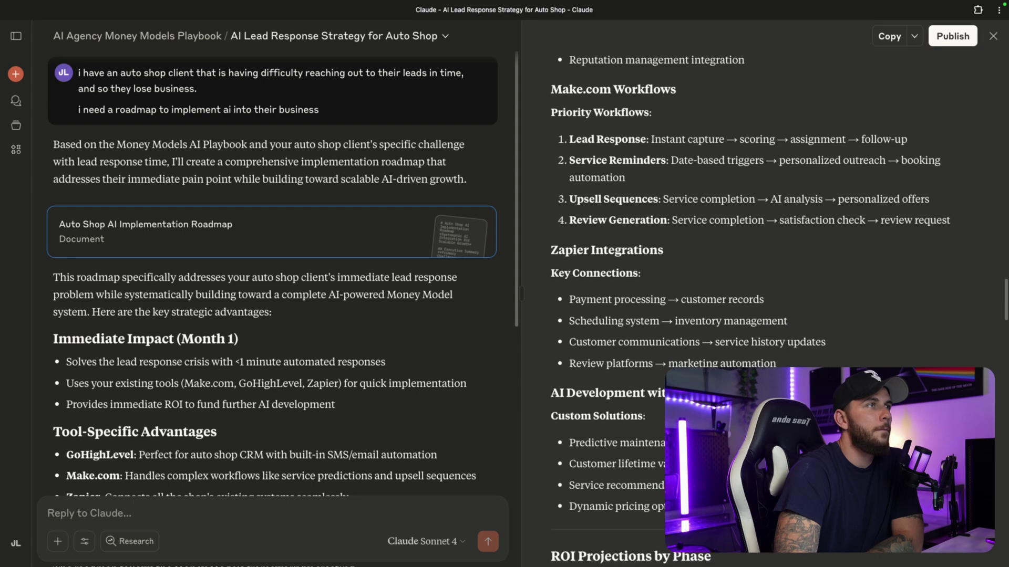
scroll(751, 311, "down", 1)
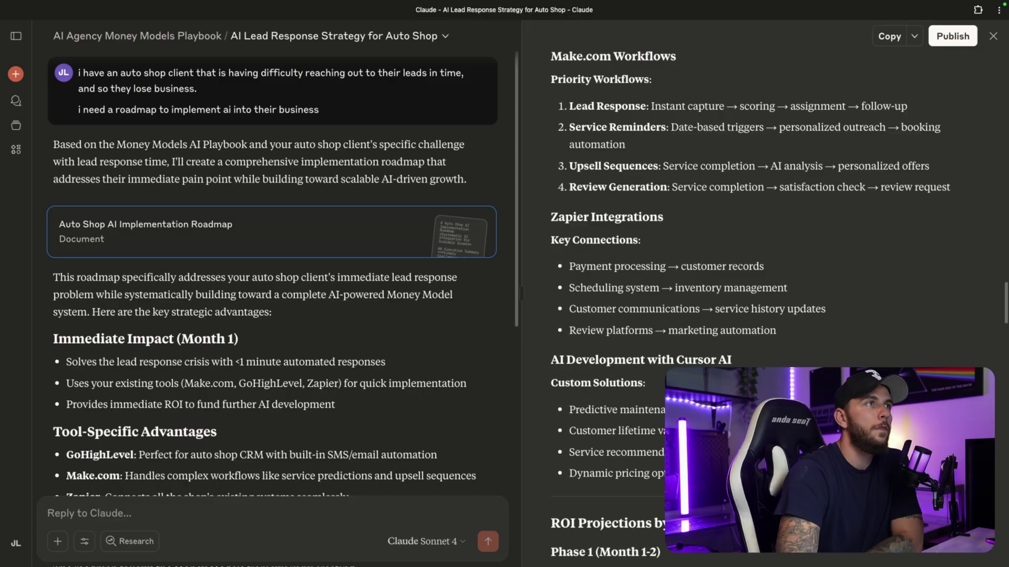
scroll(750, 310, "down", 10)
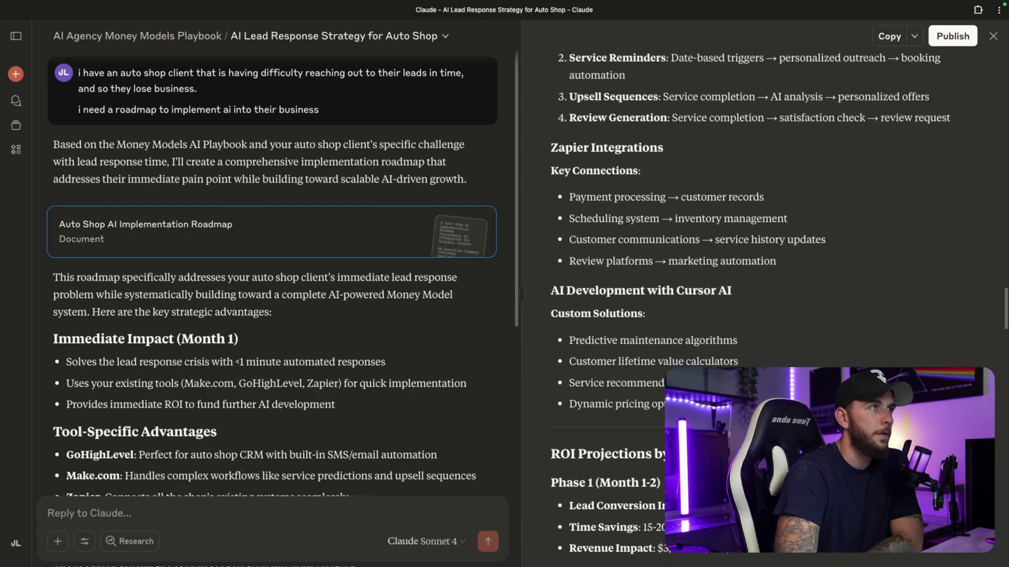
scroll(750, 310, "down", 7)
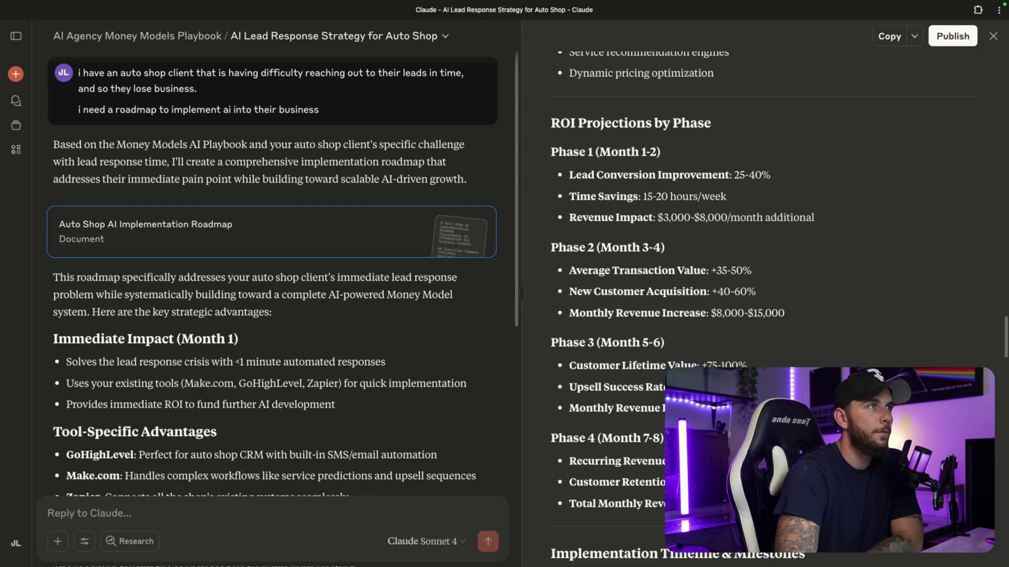
scroll(723, 342, "down", 4)
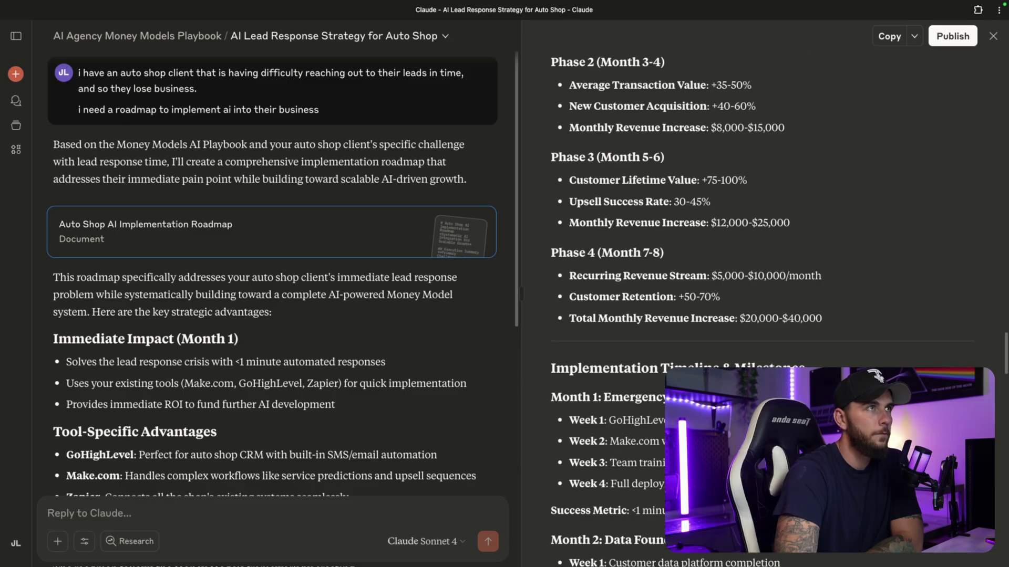
scroll(723, 341, "down", 15)
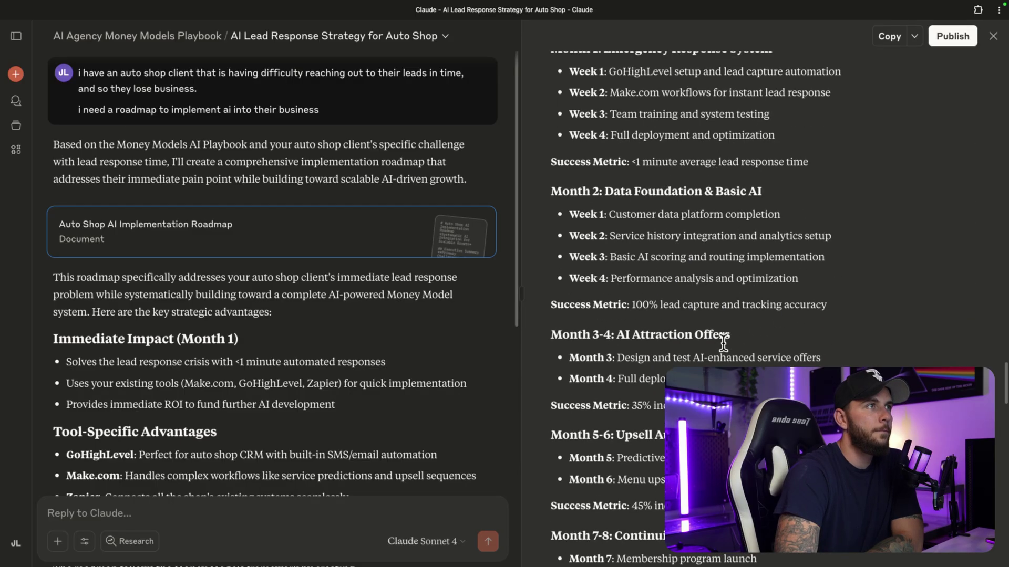
scroll(727, 335, "down", 2)
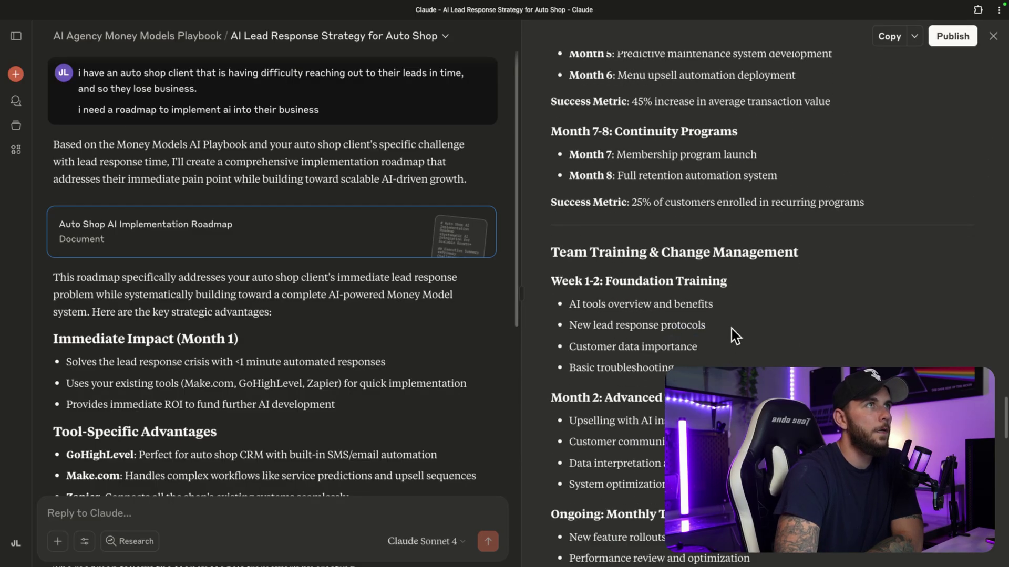
scroll(764, 291, "down", 8)
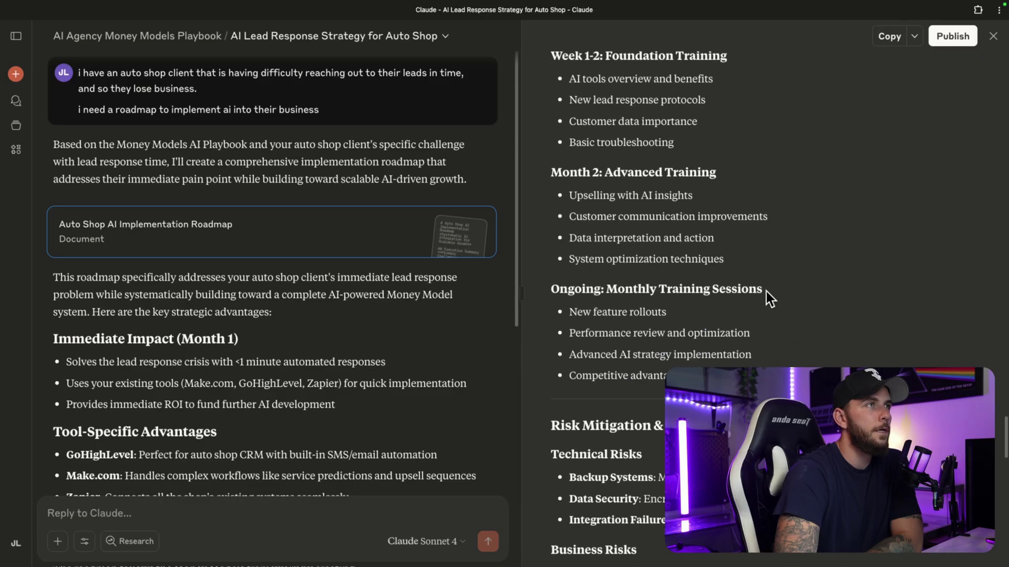
scroll(743, 325, "down", 10)
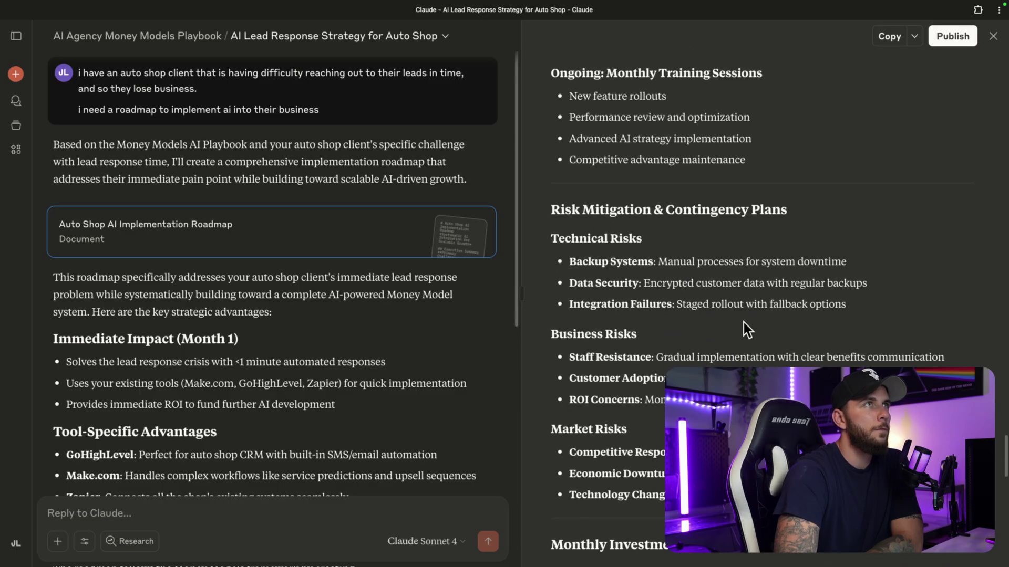
scroll(771, 294, "down", 1)
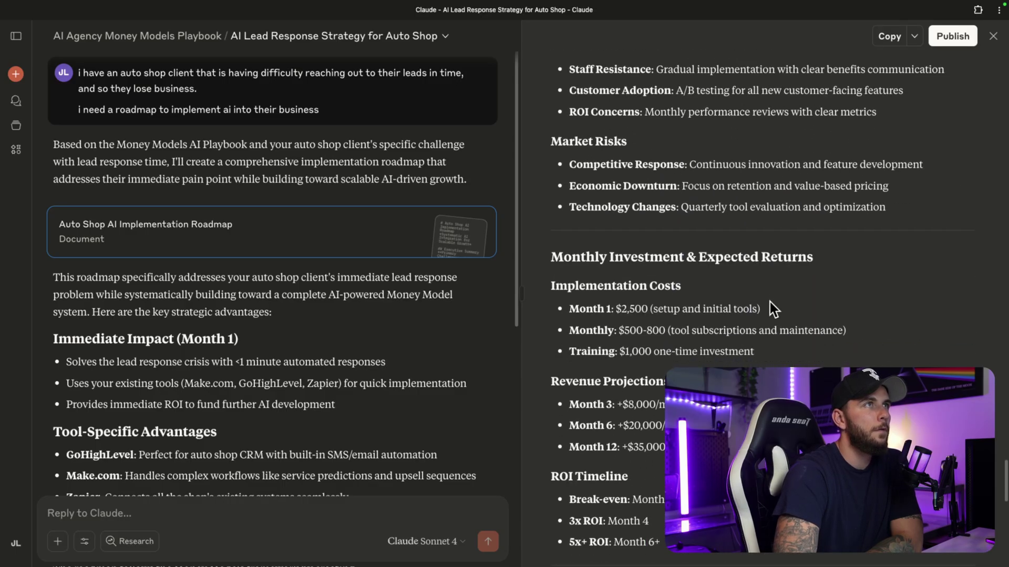
scroll(772, 307, "down", 10)
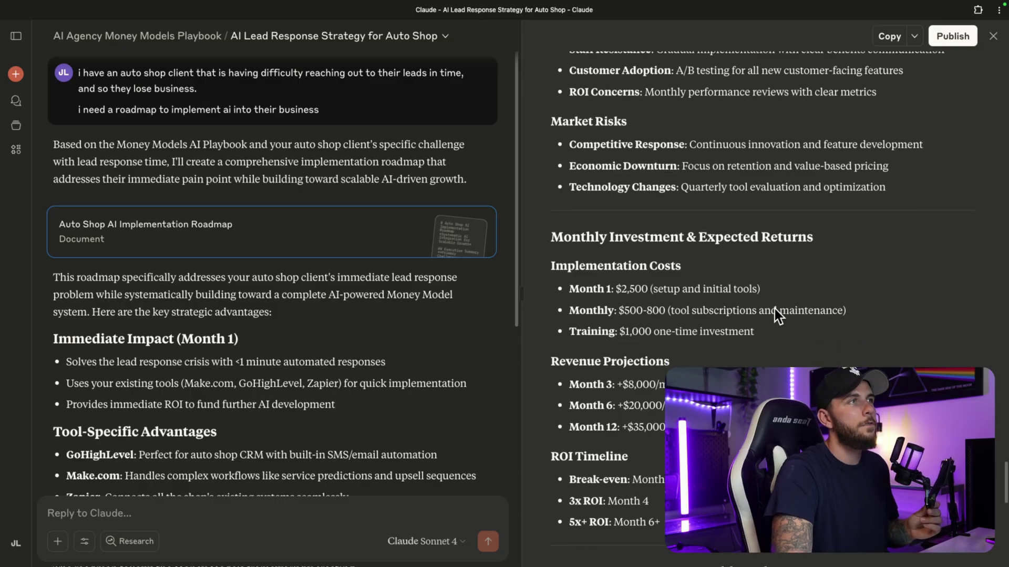
scroll(778, 314, "down", 6)
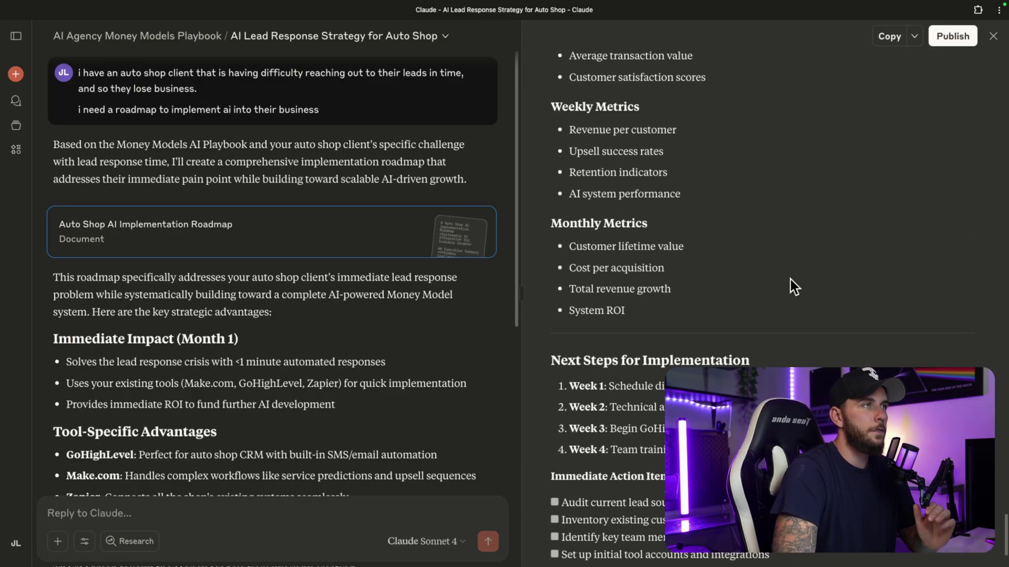
- Highlight the Week 1–4 Next Steps and the Immediate Action Items checklist in the roadmap
scroll(791, 280, "down", 2)
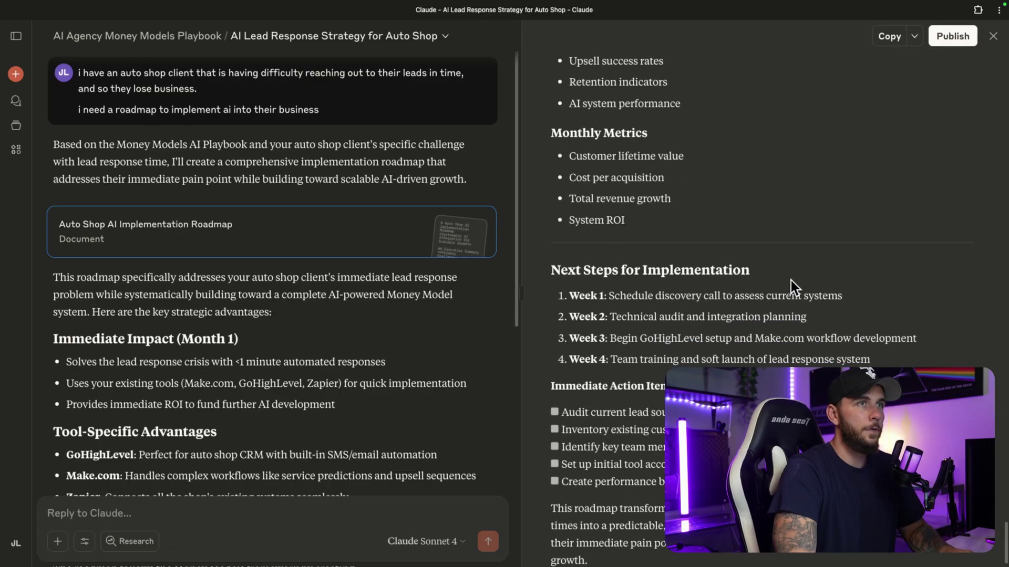
scroll(831, 258, "down", 1)
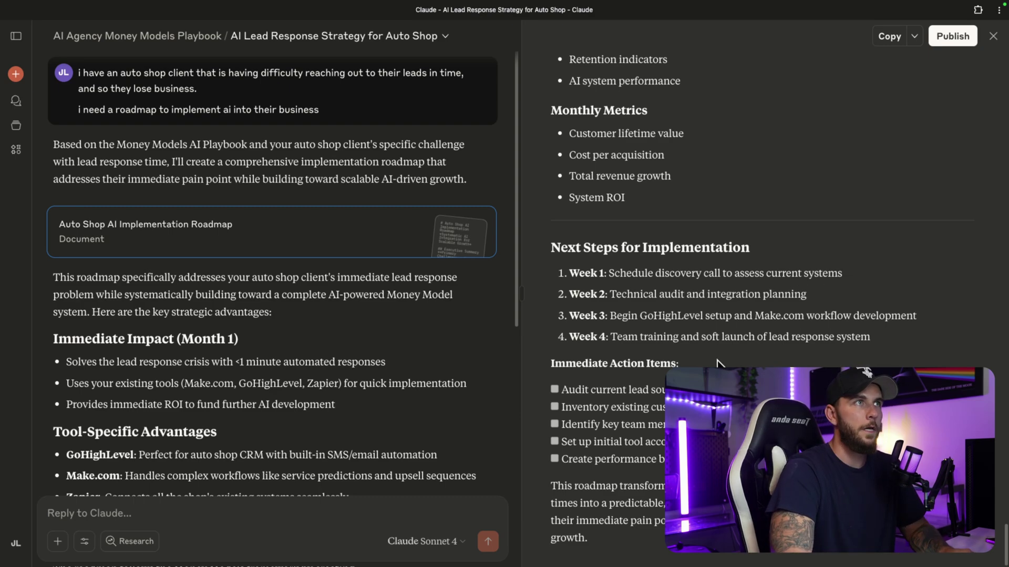
left_click_drag(869, 336, 692, 331)
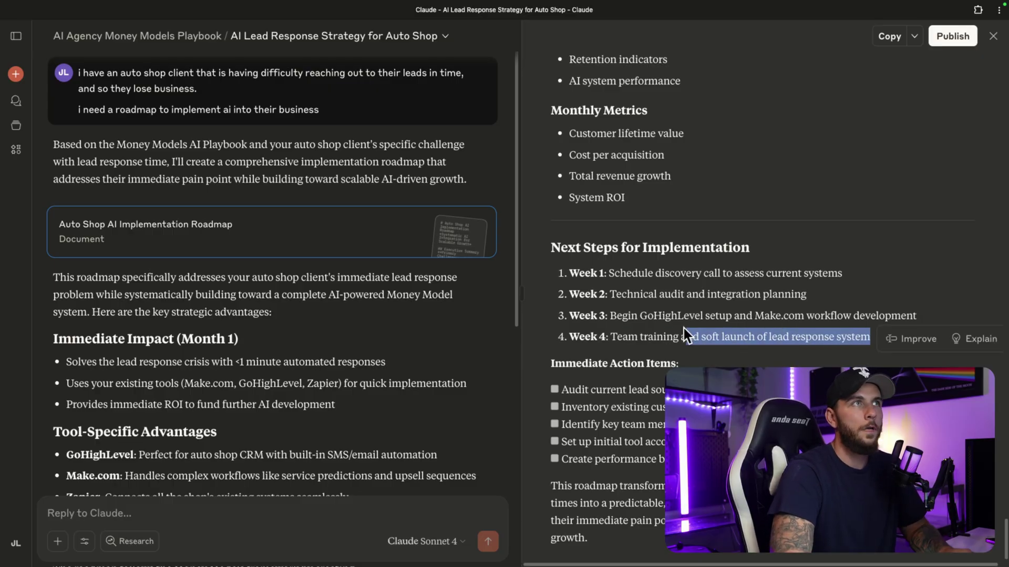
left_click(684, 329)
left_click_drag(897, 343, 609, 275)
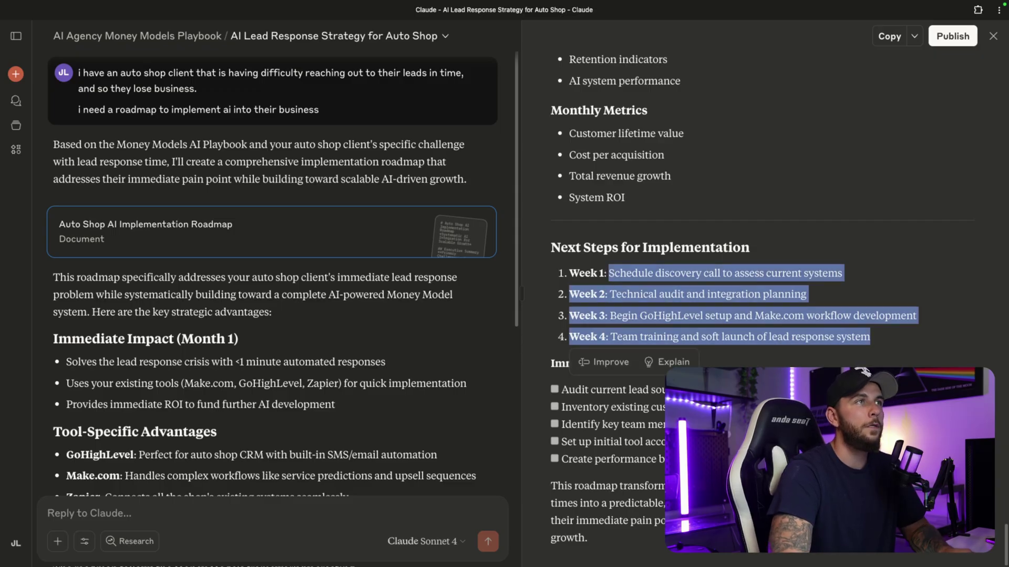
left_click_drag(730, 460, 660, 378)
left_click(663, 362)
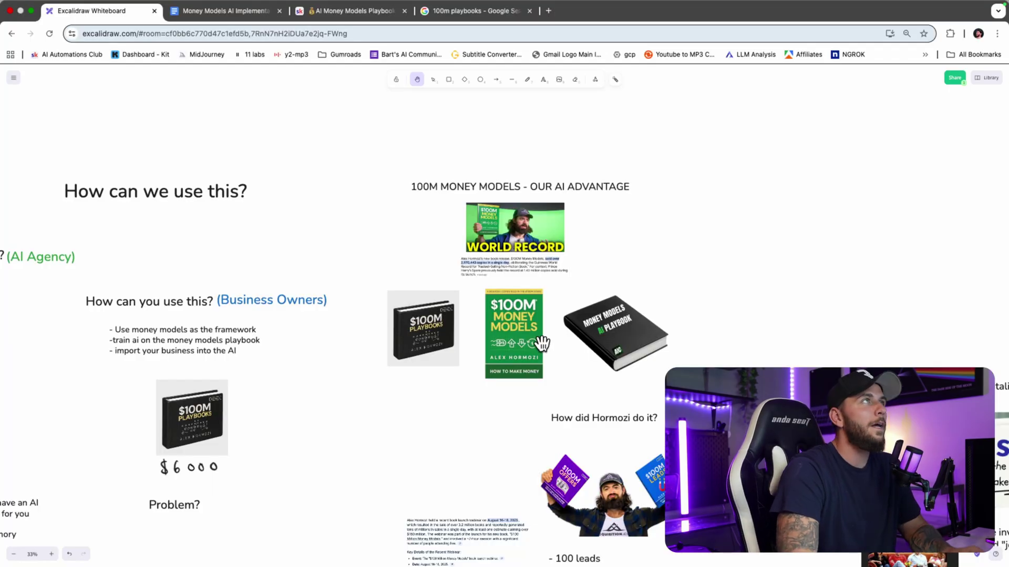
- Return to the Skool tab and open the AI Money Models Playbook course from the Classroom
left_click(376, 10)
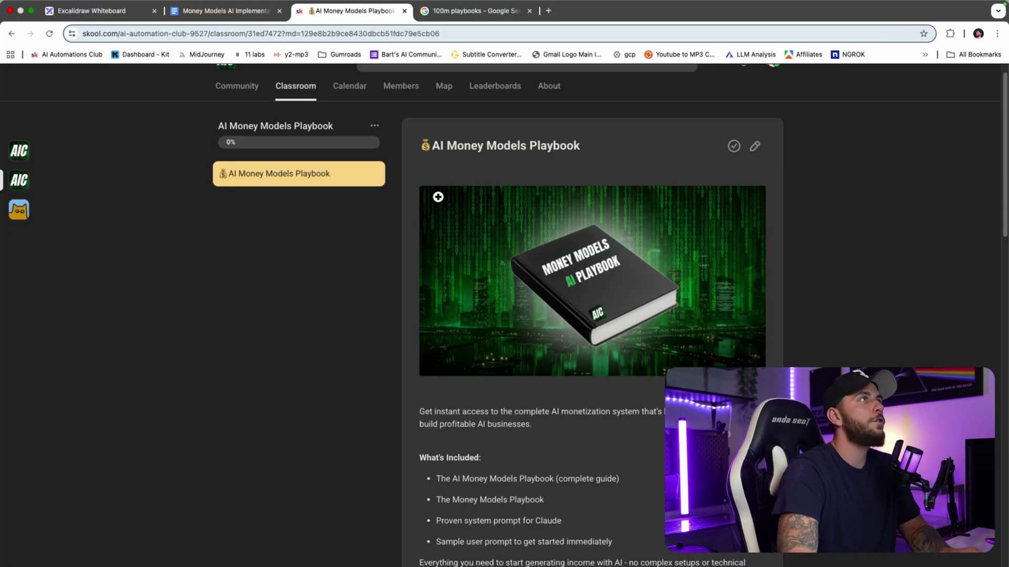
left_click(283, 88)
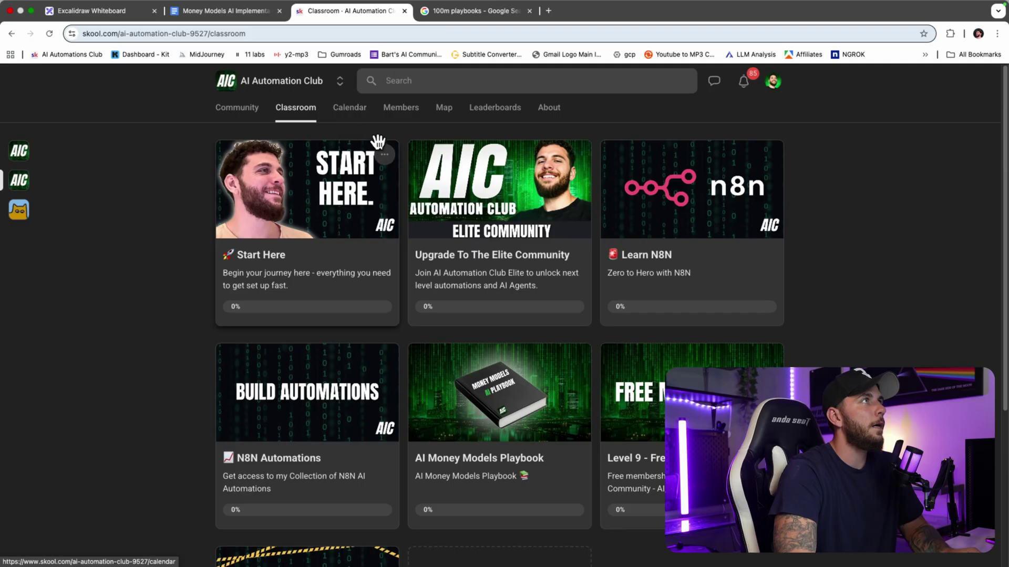
left_click(506, 423)
scroll(595, 420, "down", 3)
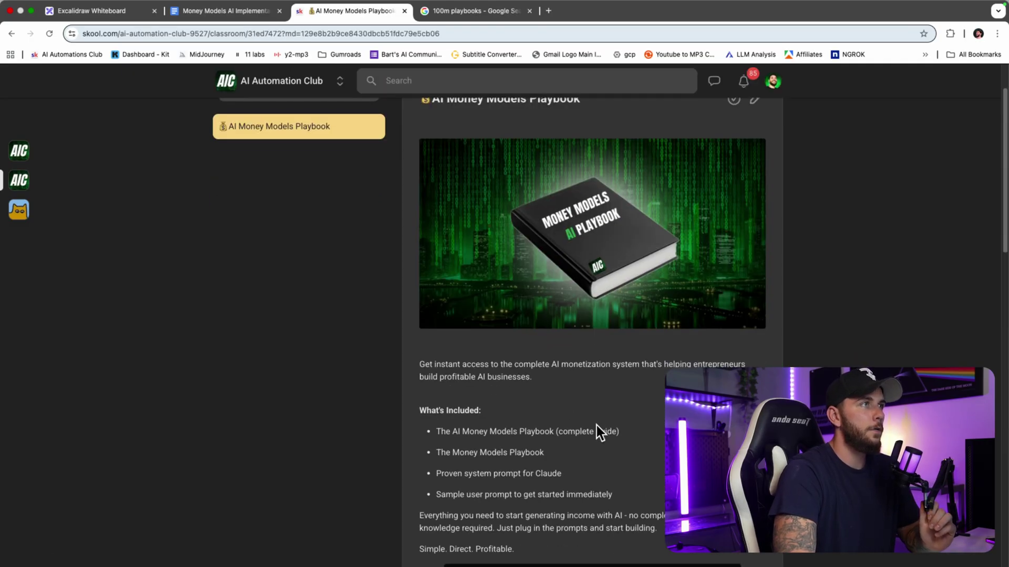
scroll(613, 431, "down", 10)
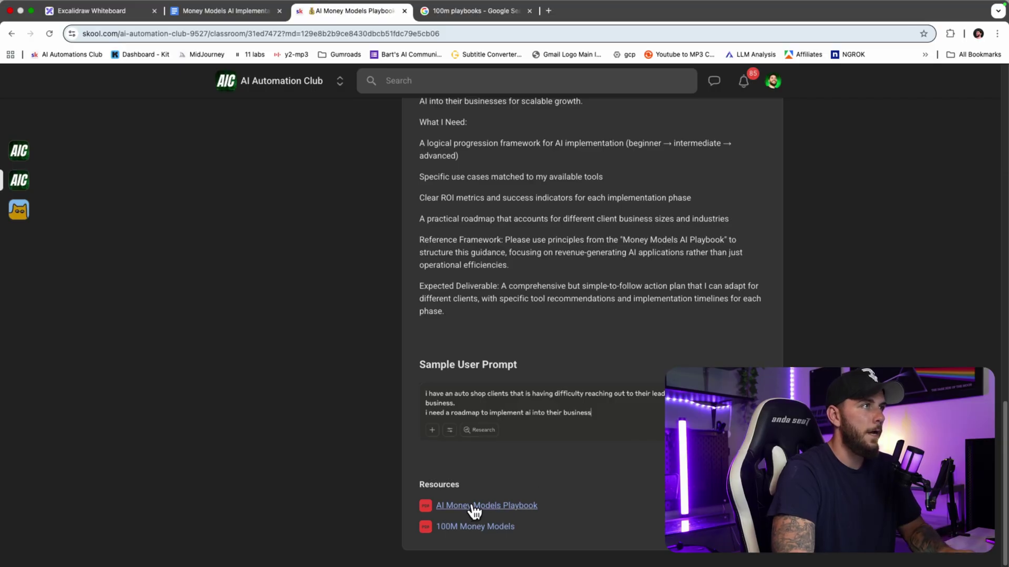
scroll(597, 495, "up", 15)
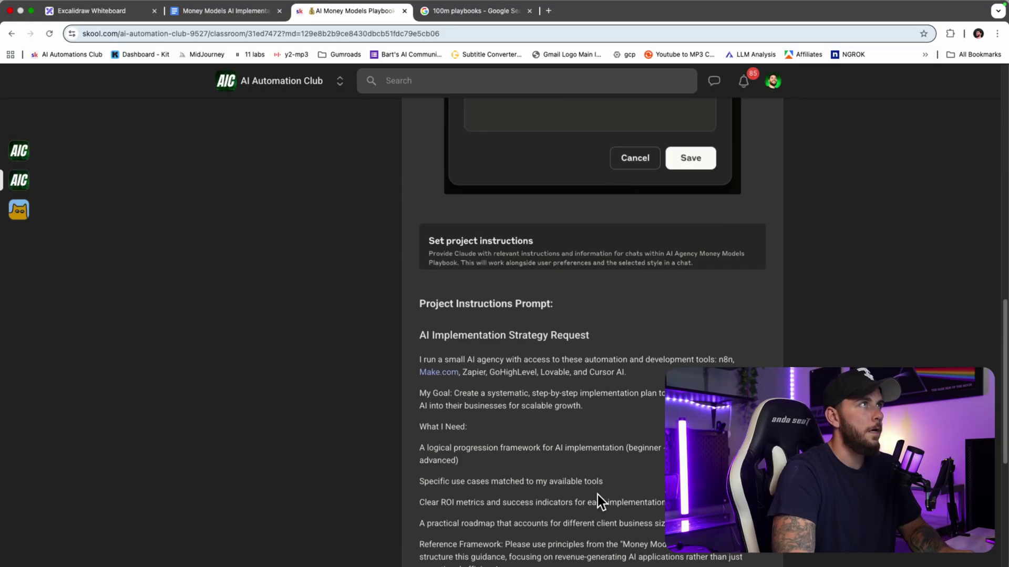
scroll(594, 469, "down", 5)
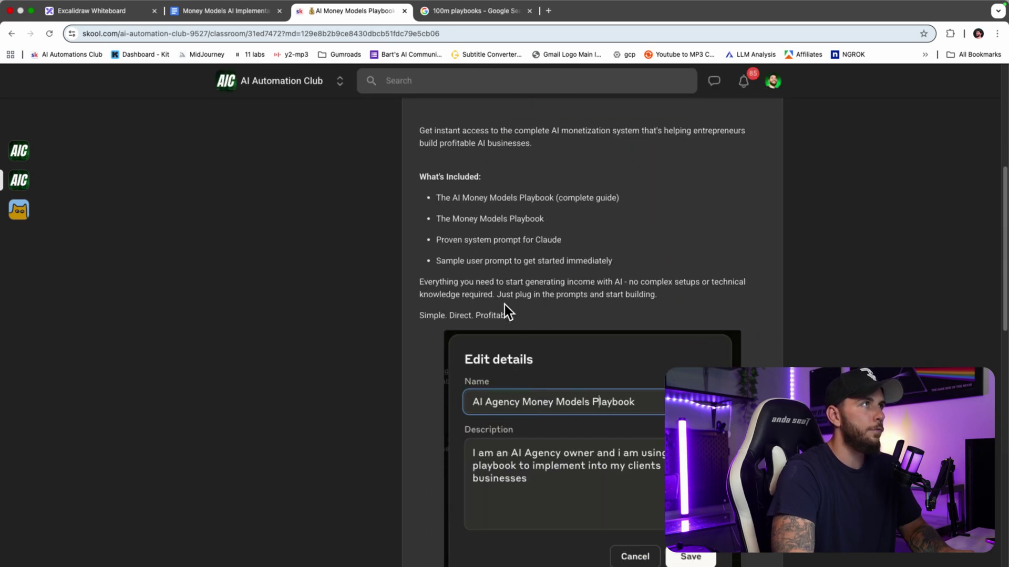
scroll(606, 370, "down", 1)
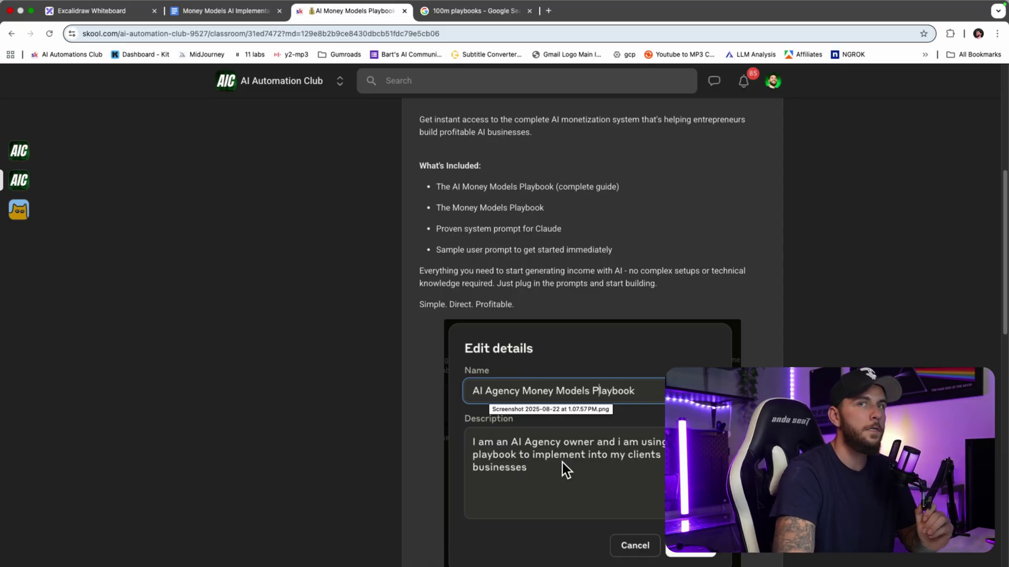
scroll(609, 370, "down", 10)
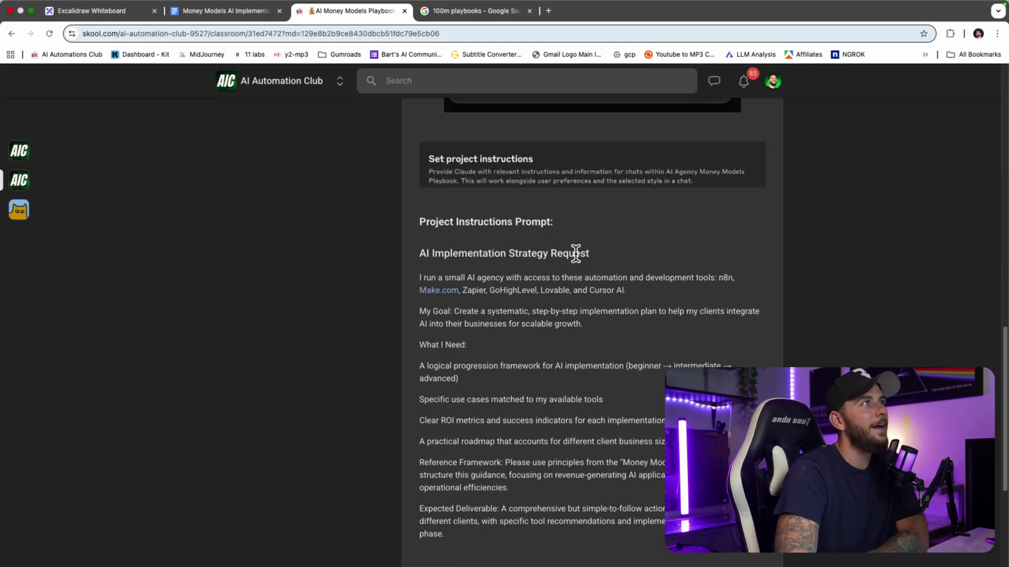
left_click_drag(454, 220, 514, 221)
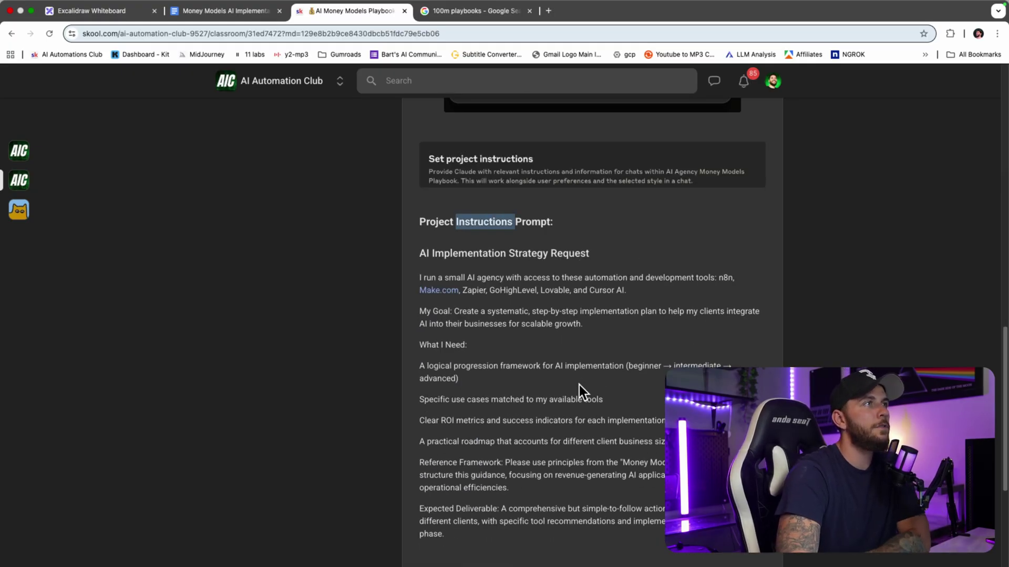
scroll(582, 388, "down", 5)
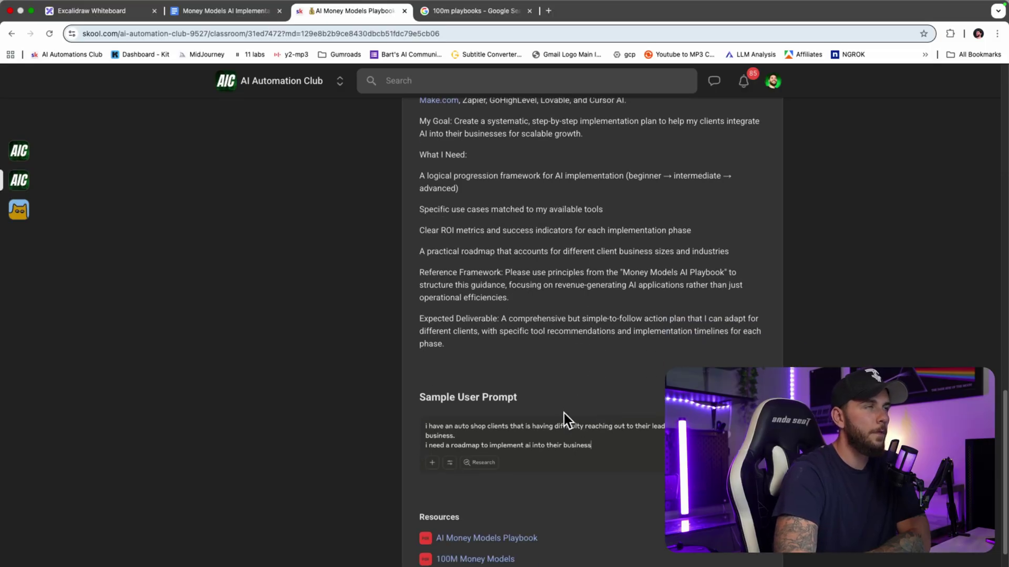